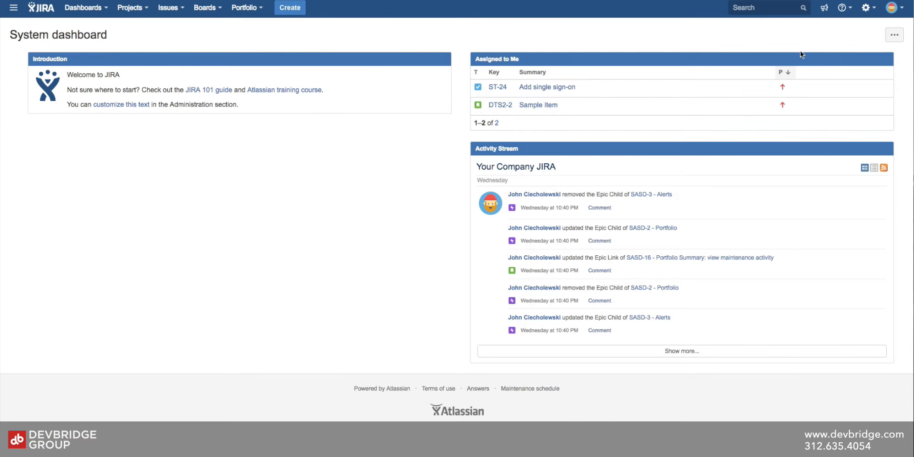
Add a standard issue type named Idea in the JIRA issue administration, leaving its description empty
click(867, 16)
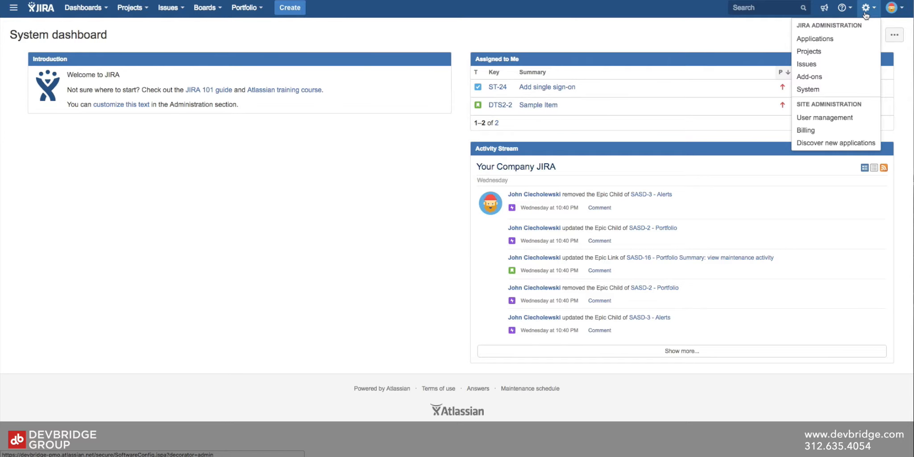
click(819, 66)
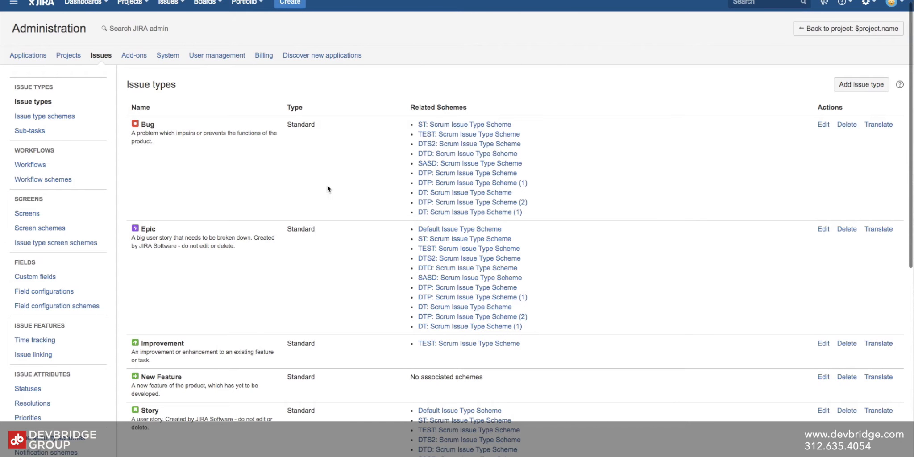
scroll(327, 186, down, 3)
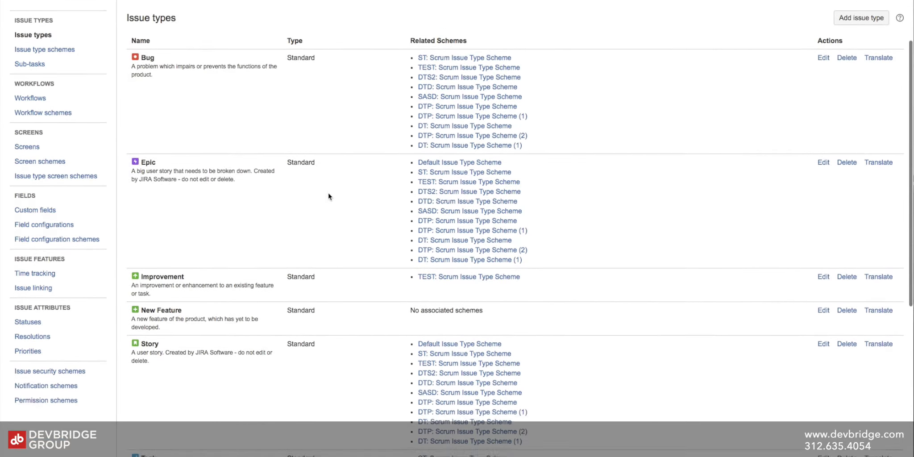
scroll(328, 193, up, 4)
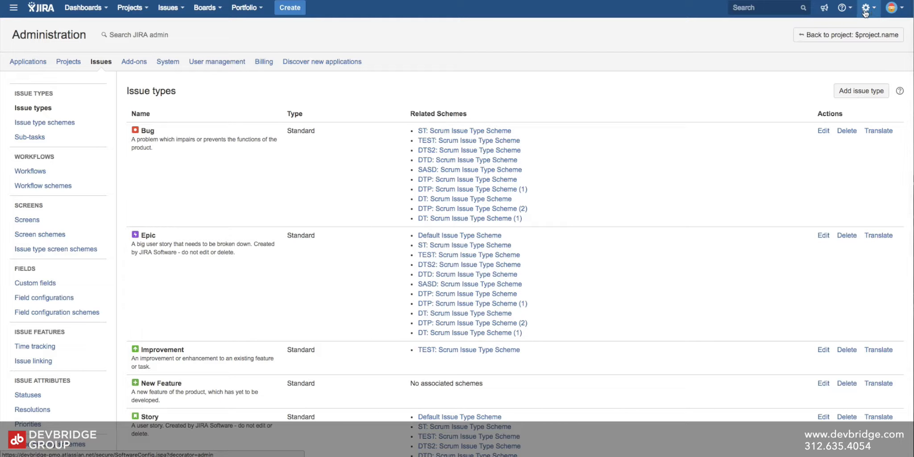
click(857, 91)
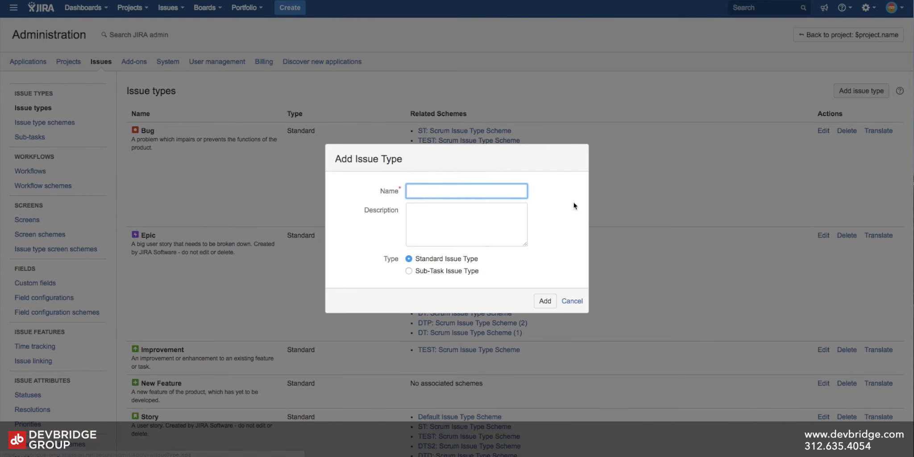
text(Idea)
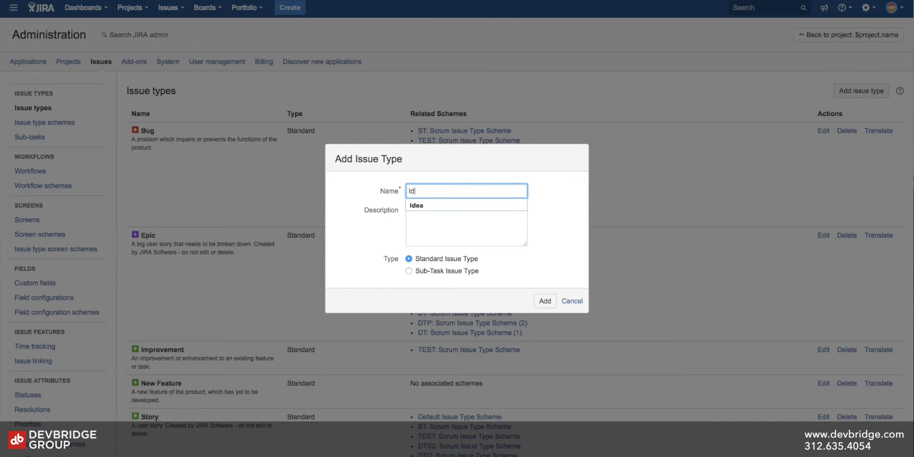
click(466, 201)
click(460, 209)
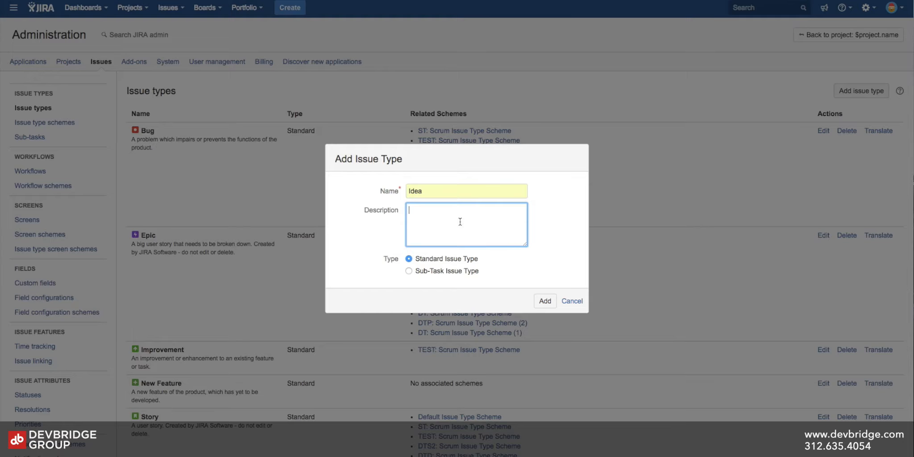
click(538, 301)
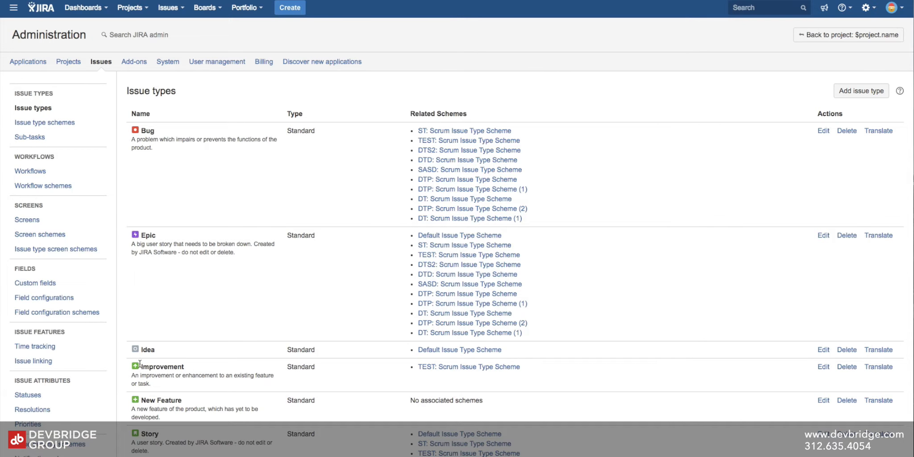
Change the Idea issue type's avatar to the orange question mark and save the update
click(823, 350)
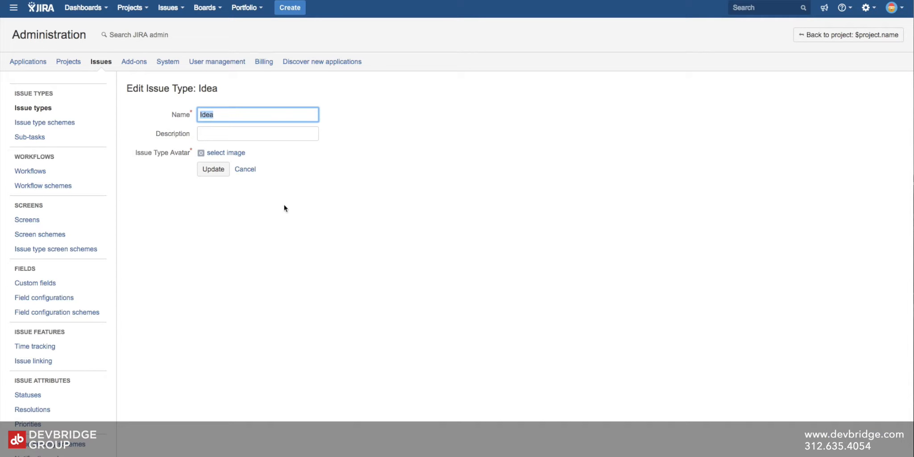
click(232, 154)
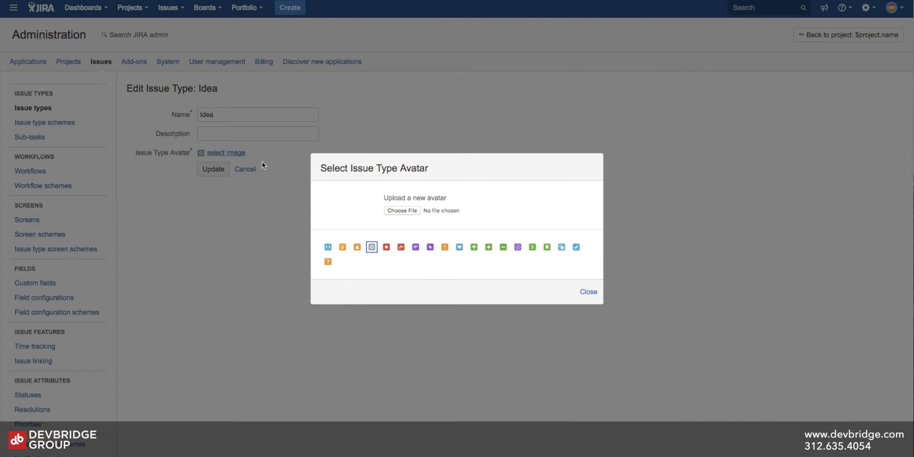
click(329, 262)
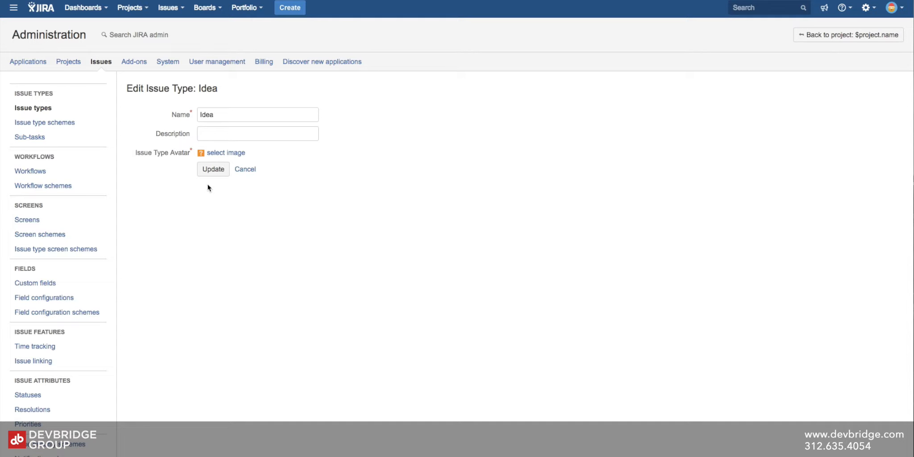
click(216, 169)
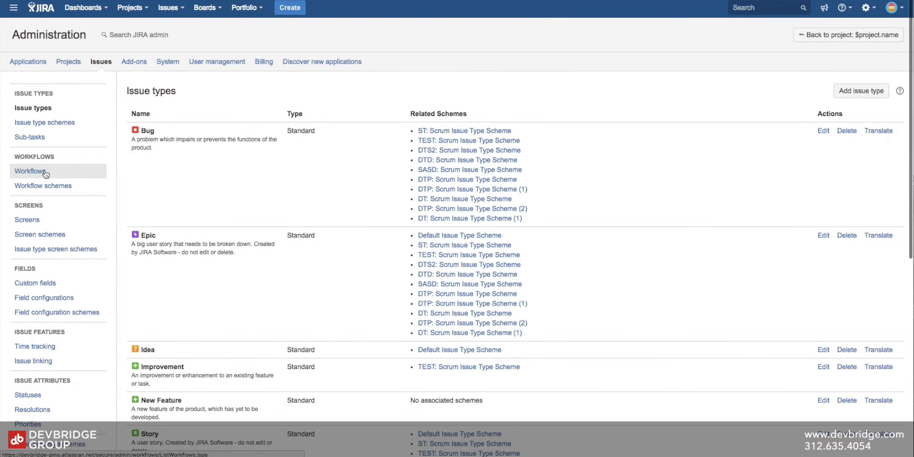
Search the Atlassian Marketplace for a workflow to import, using the term Dual
scroll(46, 174, down, 1)
click(45, 173)
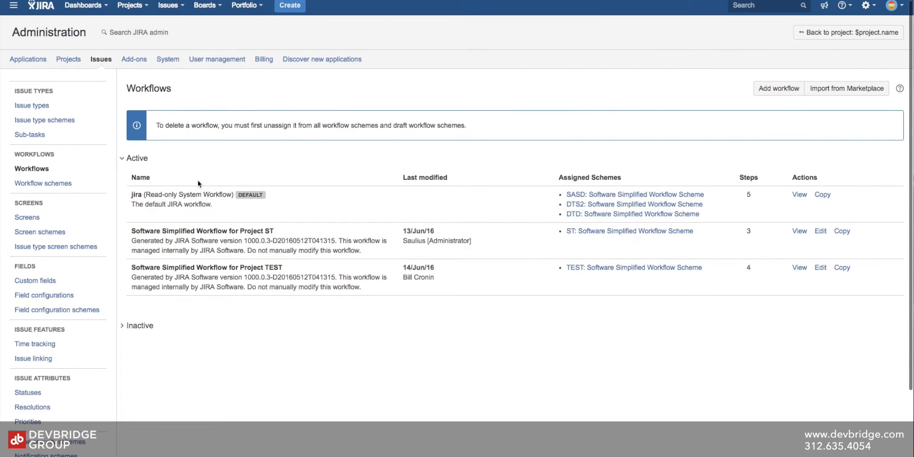
scroll(195, 178, down, 1)
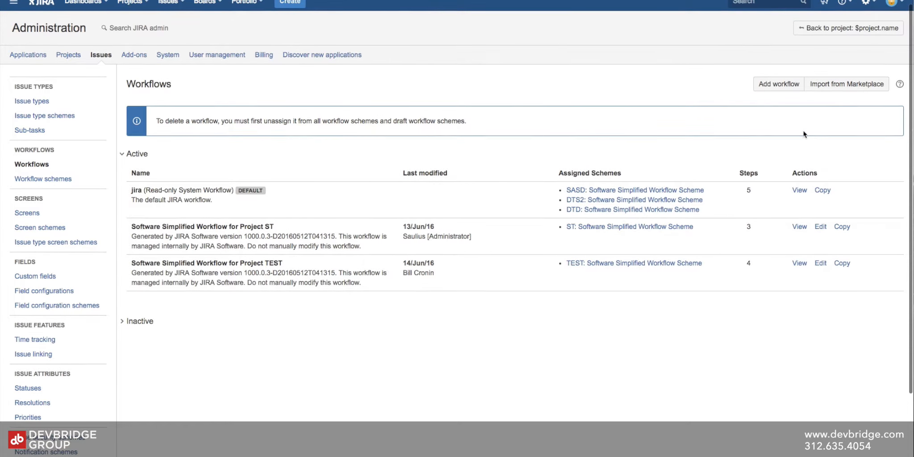
scroll(838, 113, up, 1)
scroll(235, 117, down, 1)
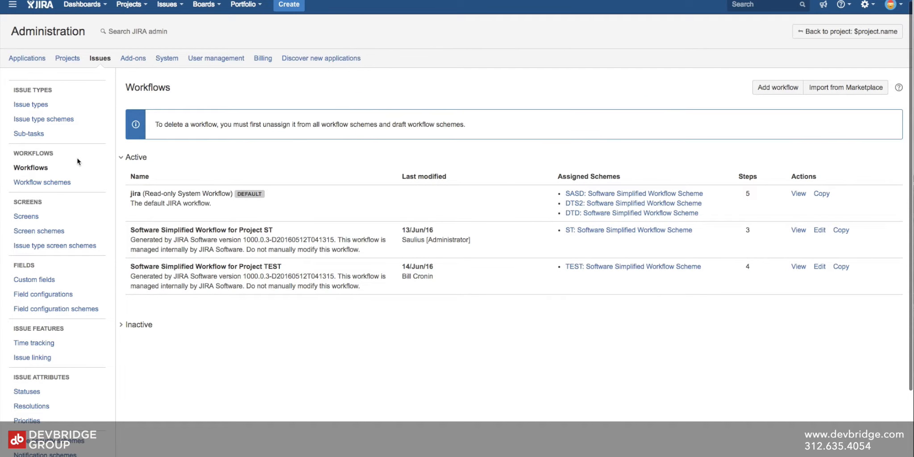
click(843, 93)
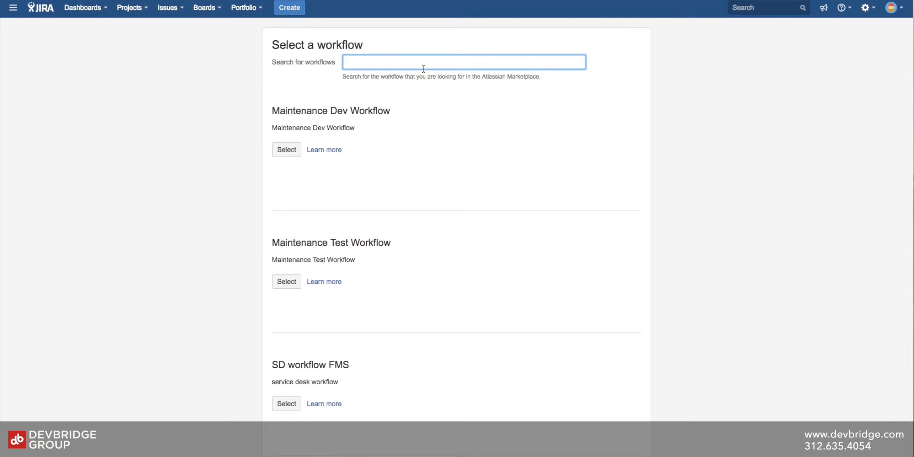
text(Dual)
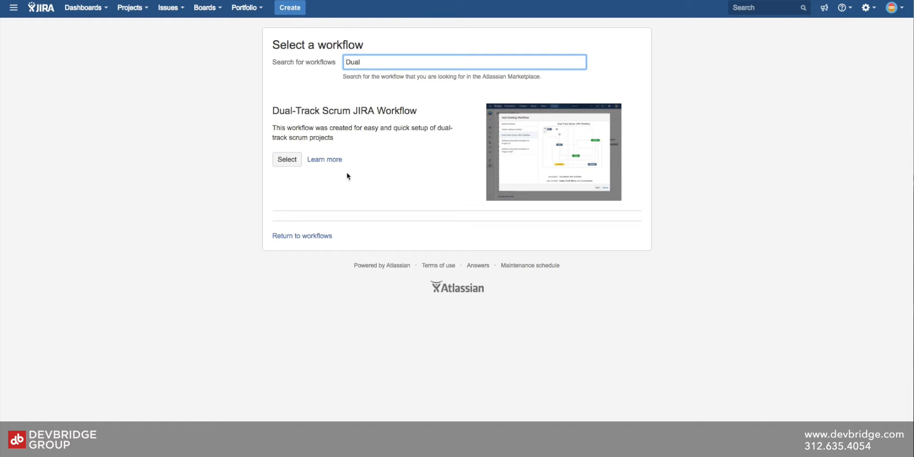
Import the Dual-Track Scrum JIRA Workflow with its suggested name and status mappings, and review it among the inactive workflows
click(290, 160)
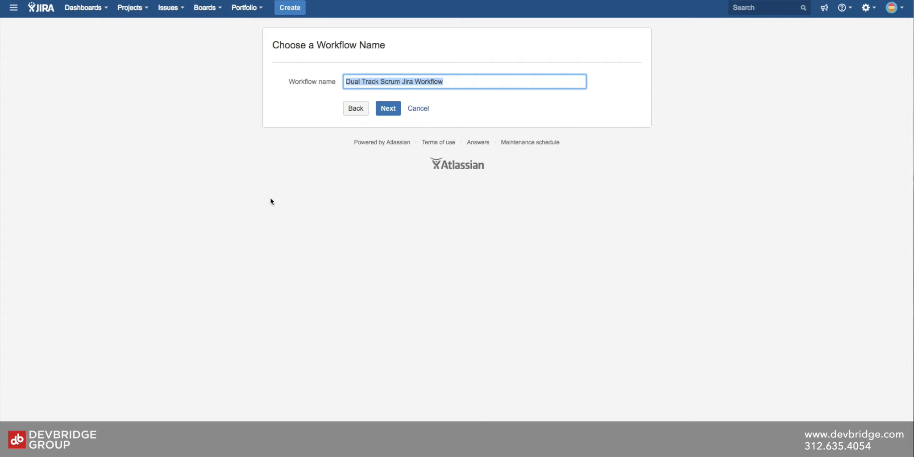
click(387, 111)
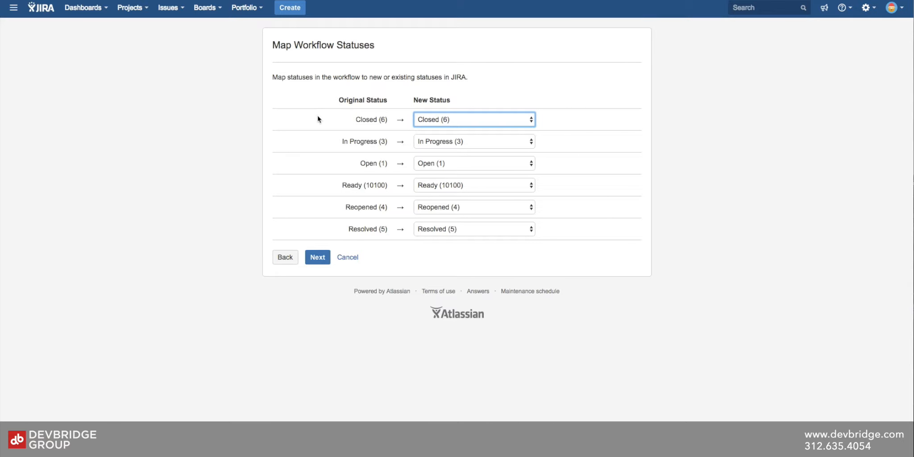
click(322, 263)
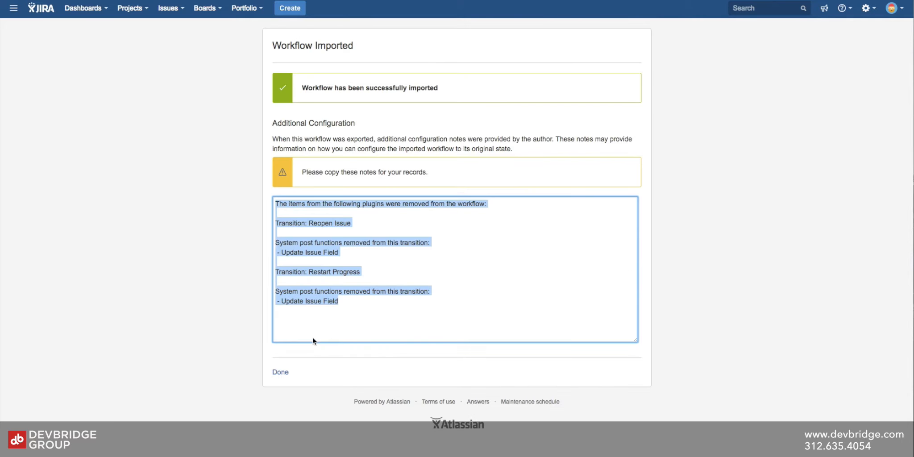
click(278, 371)
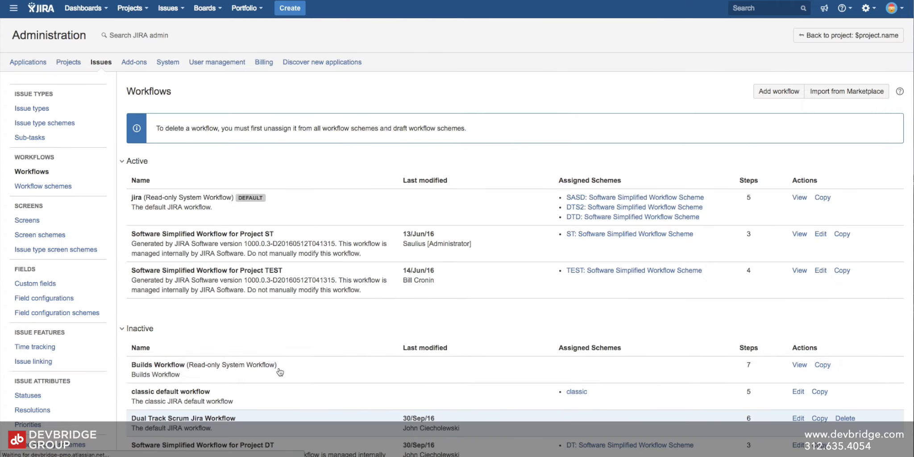
scroll(335, 340, down, 4)
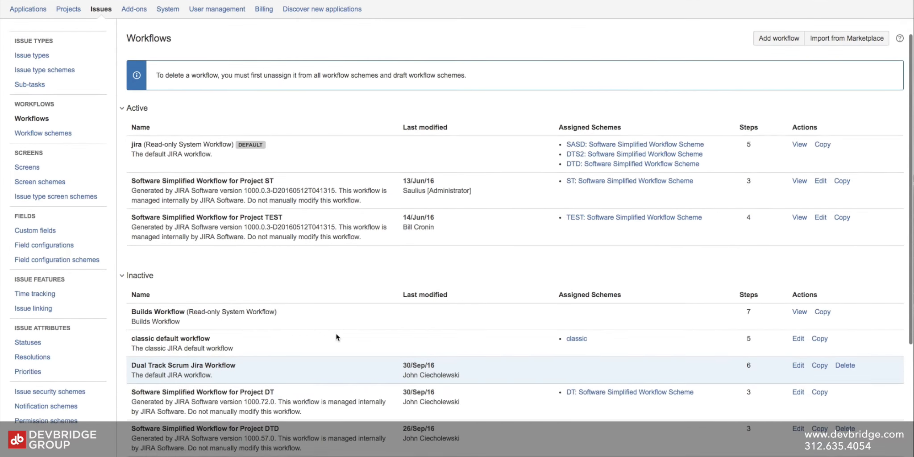
scroll(337, 336, down, 2)
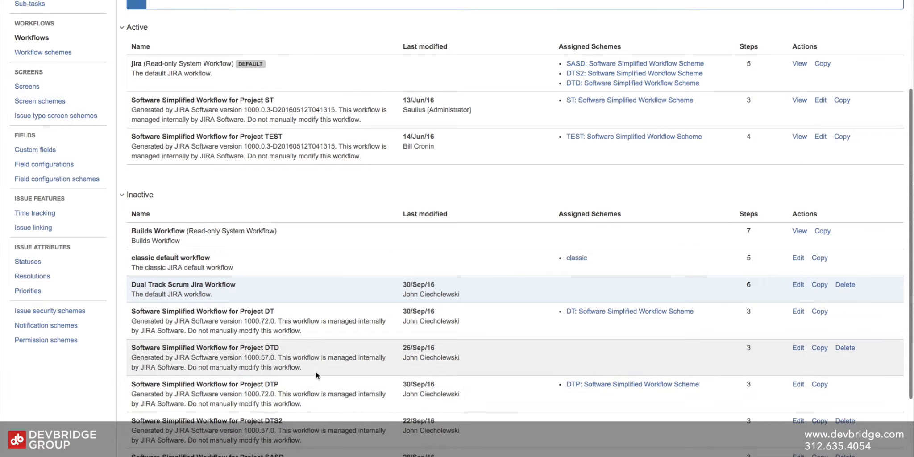
scroll(315, 372, up, 2)
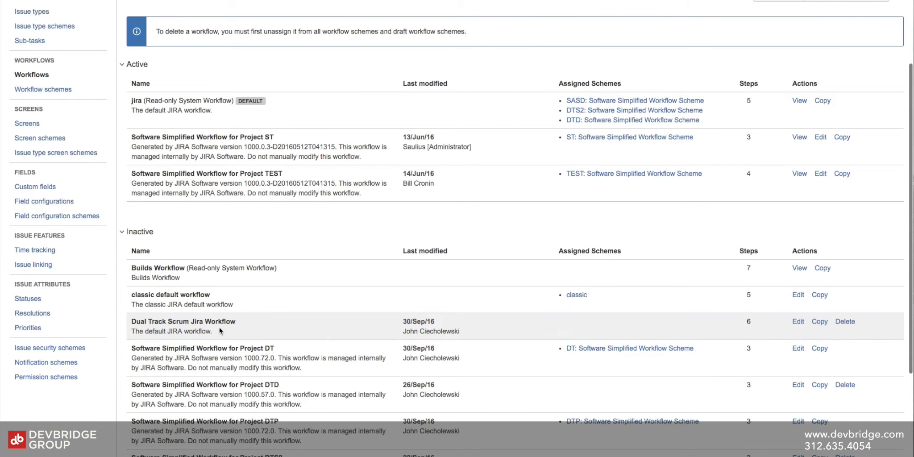
scroll(219, 331, up, 4)
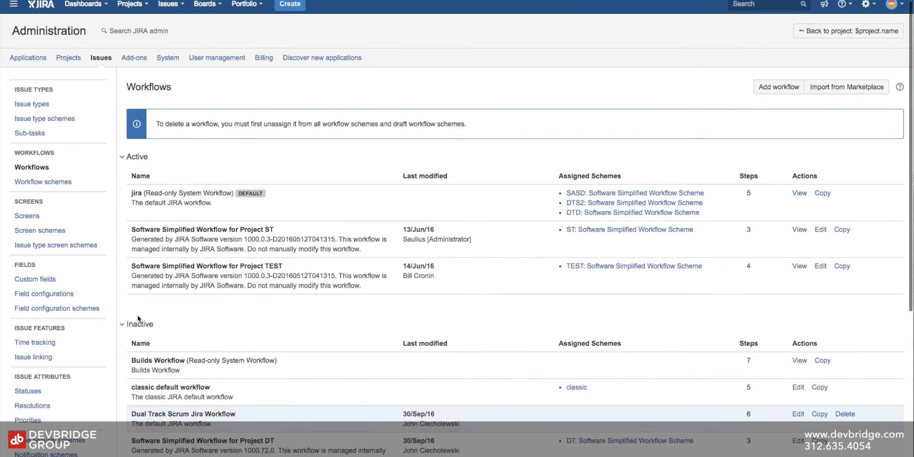
scroll(256, 335, up, 1)
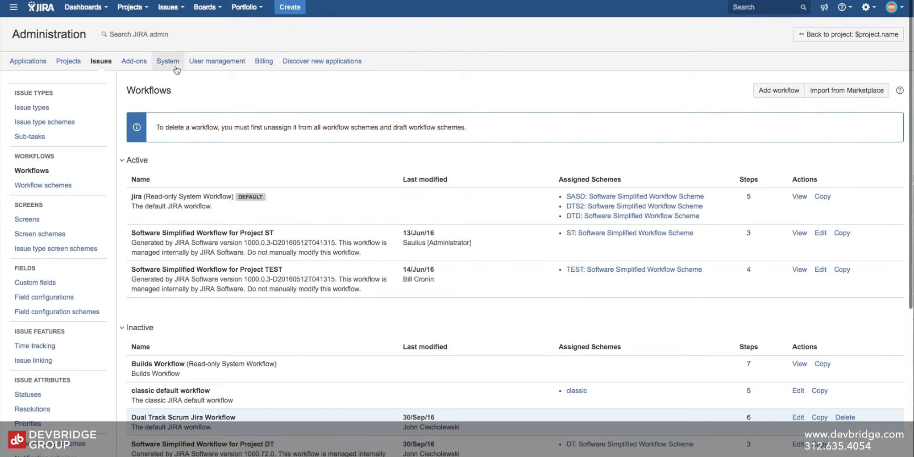
Start creating a project based on the Scrum software development template
click(139, 11)
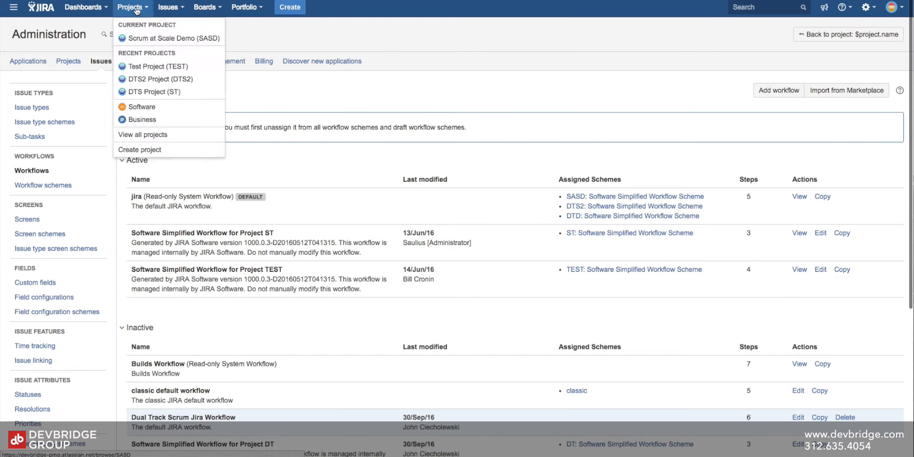
click(134, 150)
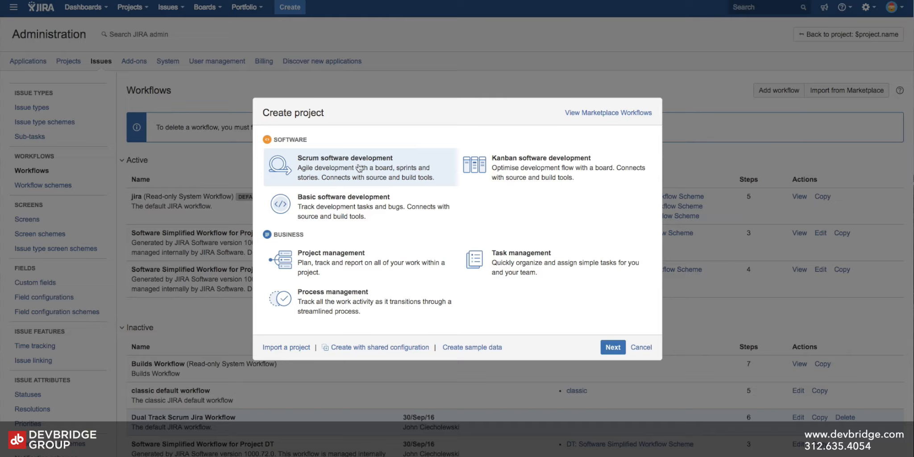
click(612, 348)
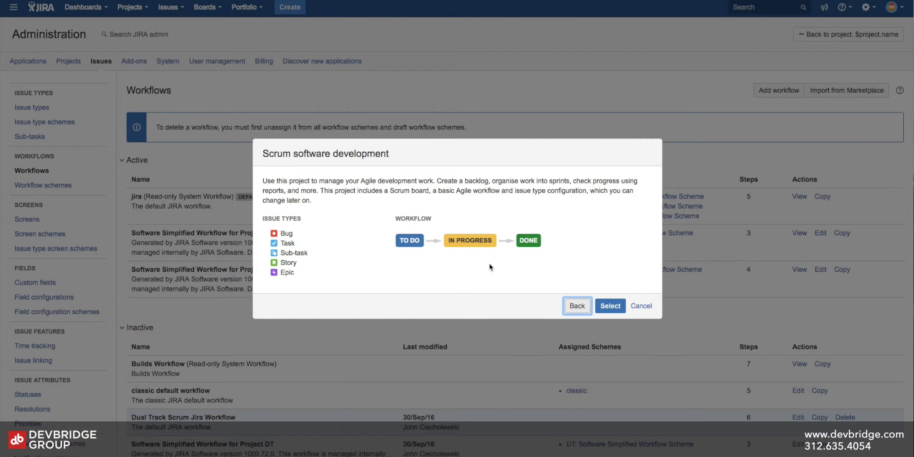
click(620, 308)
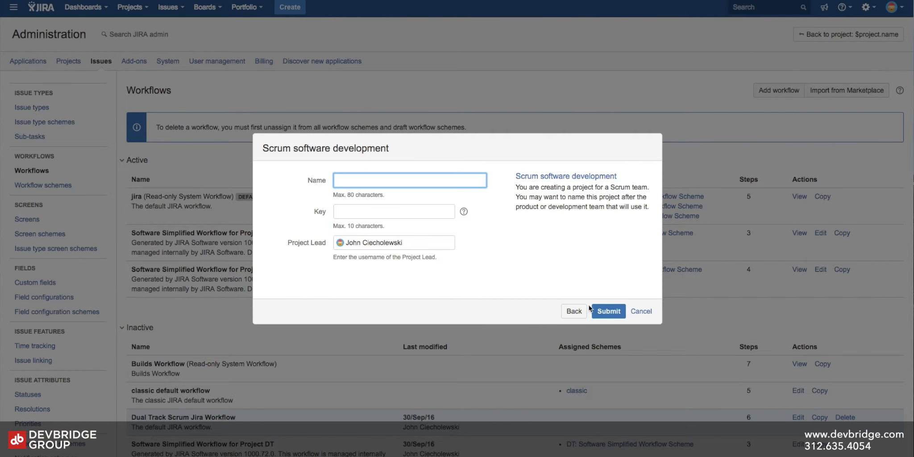
Name the new project Dual Track Scrum Project and create it with the suggested key and project lead
click(420, 180)
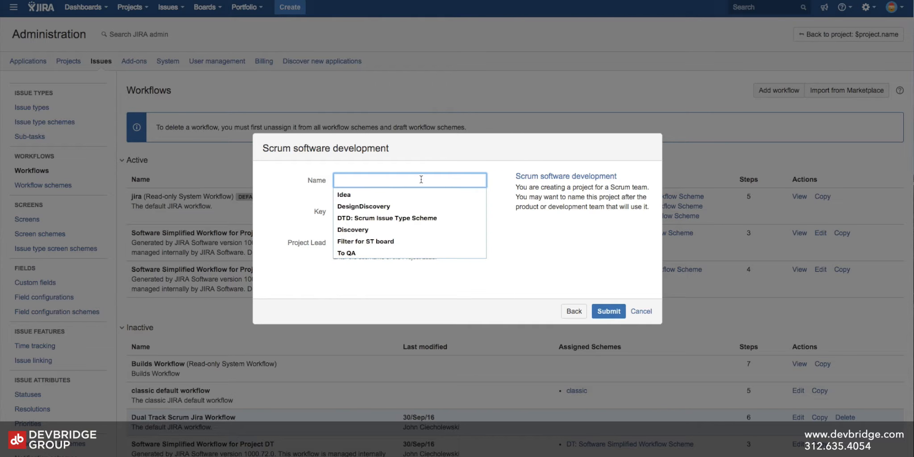
text(Dual)
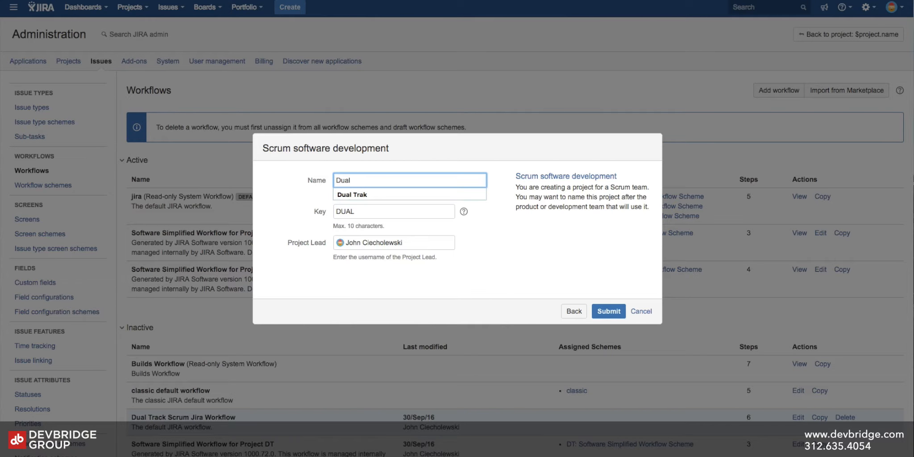
text( Track)
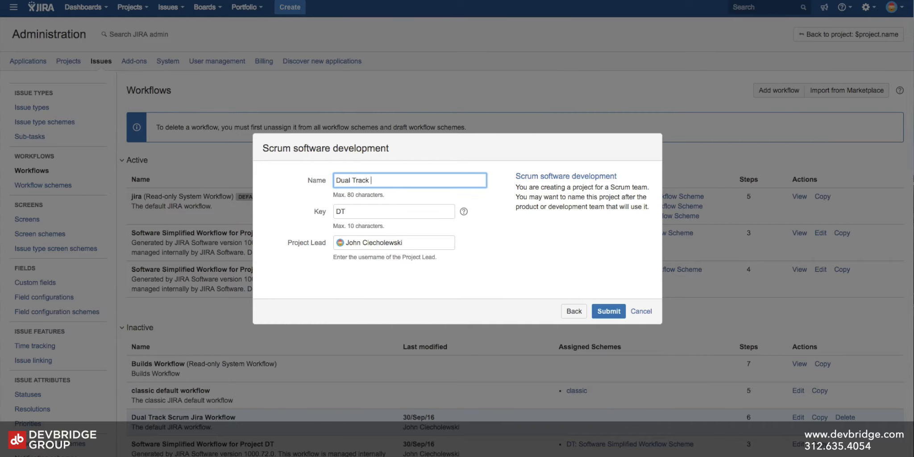
text( SCrum)
key(BackSpace)
key(BackSpace)
key(BackSpace)
key(BackSpace)
text(crum Projc)
key(BackSpace)
text(ec)
click(610, 313)
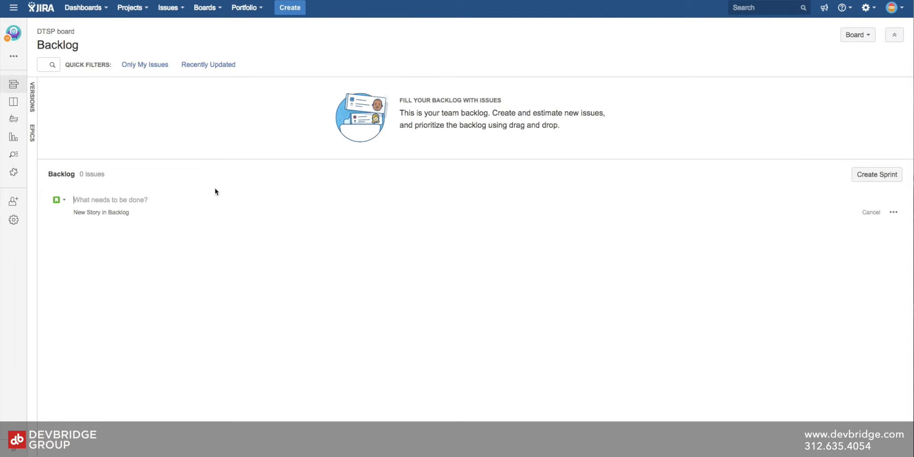
Add the Idea issue type to the new project's issue type scheme and save the scheme
click(15, 221)
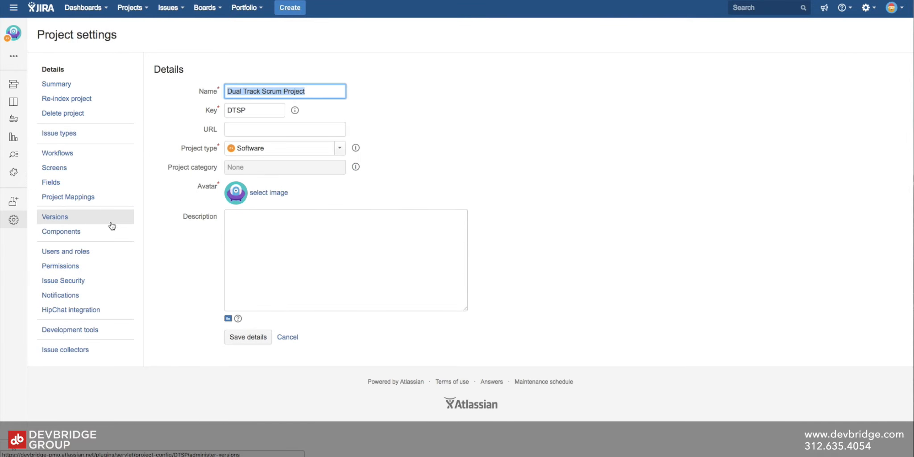
click(65, 140)
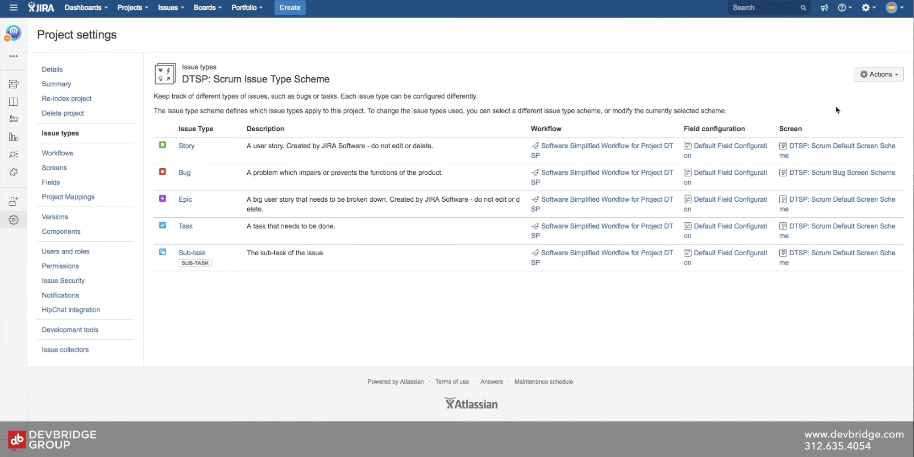
click(884, 75)
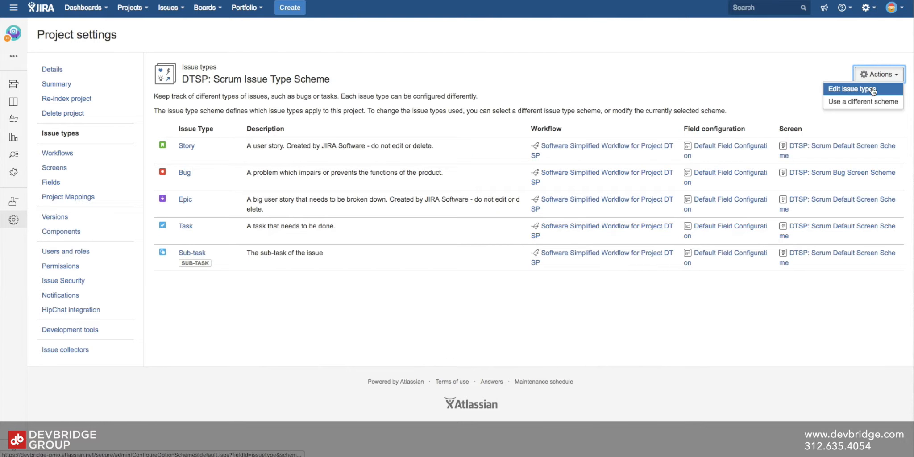
click(868, 91)
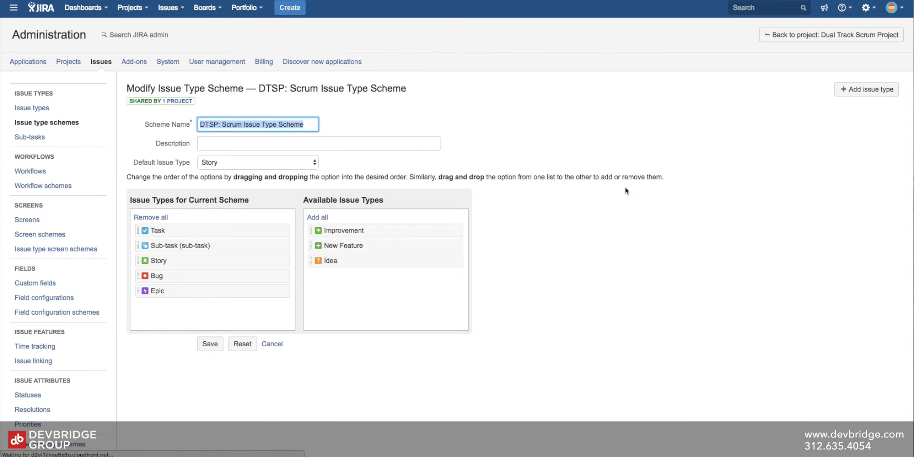
drag(342, 260, 163, 307)
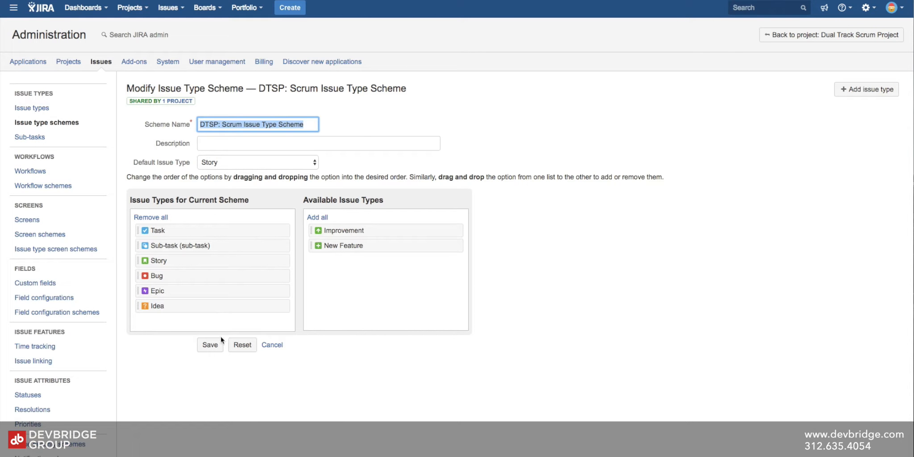
click(214, 351)
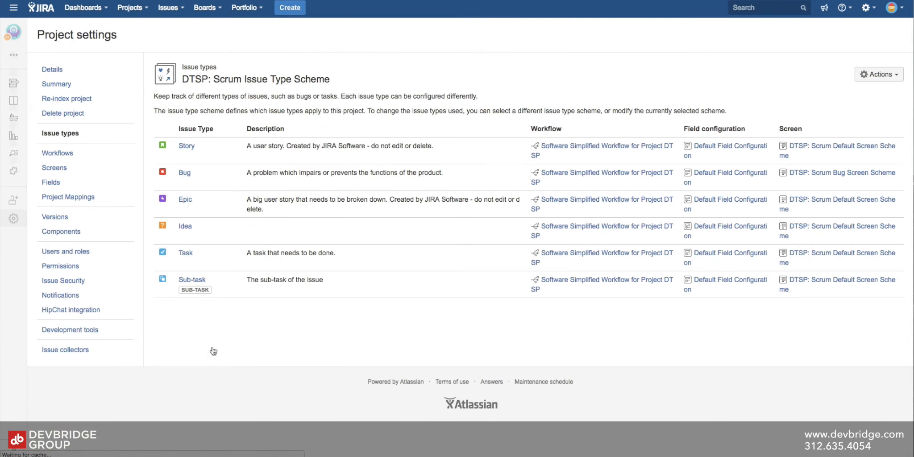
Assign the existing Dual Track Scrum Jira Workflow to all of the project's issue types and publish the workflow scheme draft
click(58, 154)
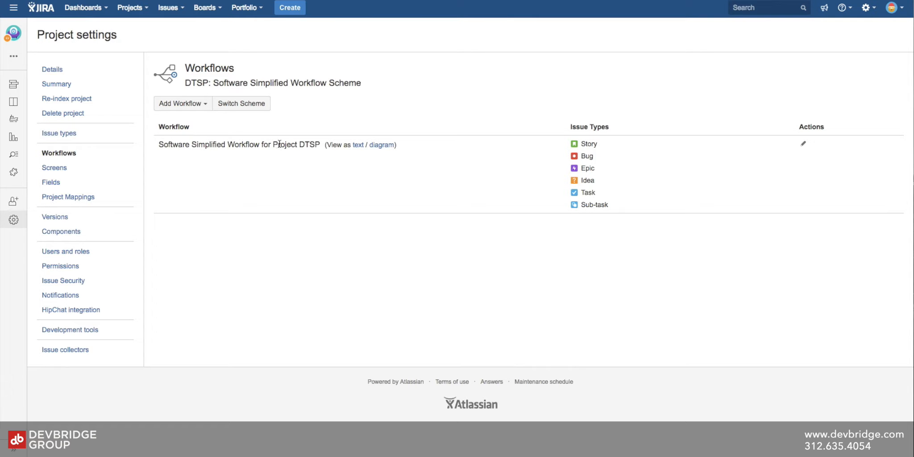
click(182, 106)
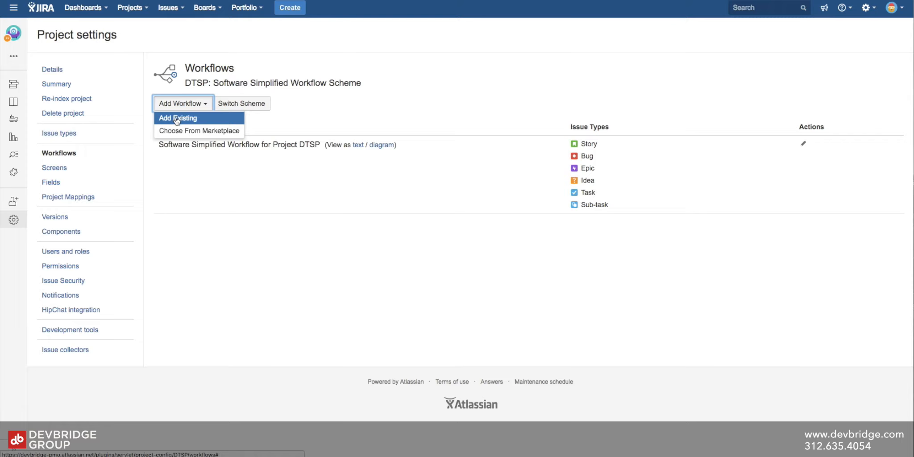
click(177, 118)
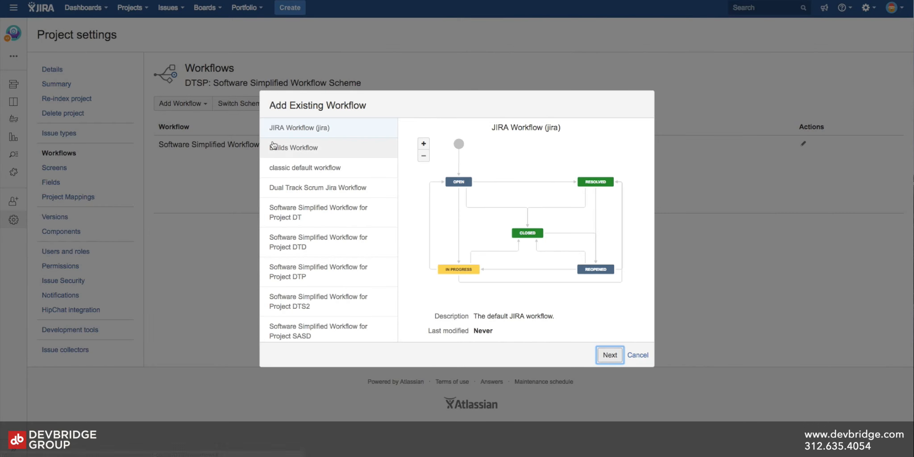
click(305, 193)
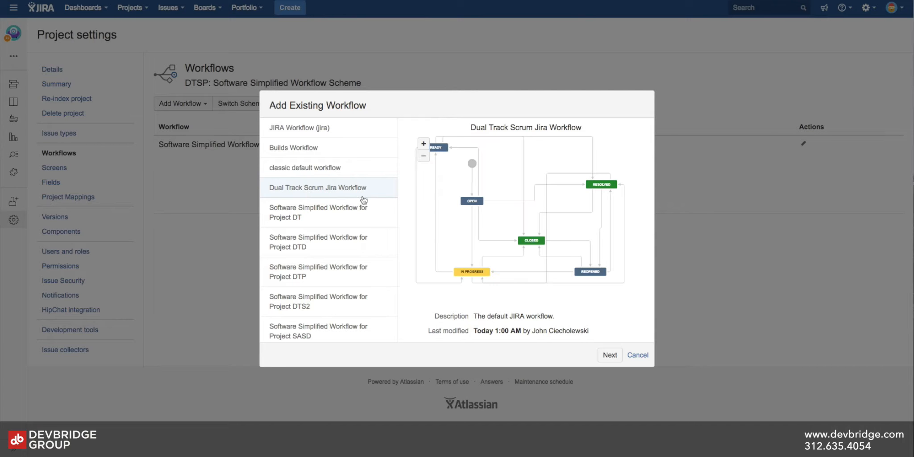
click(614, 360)
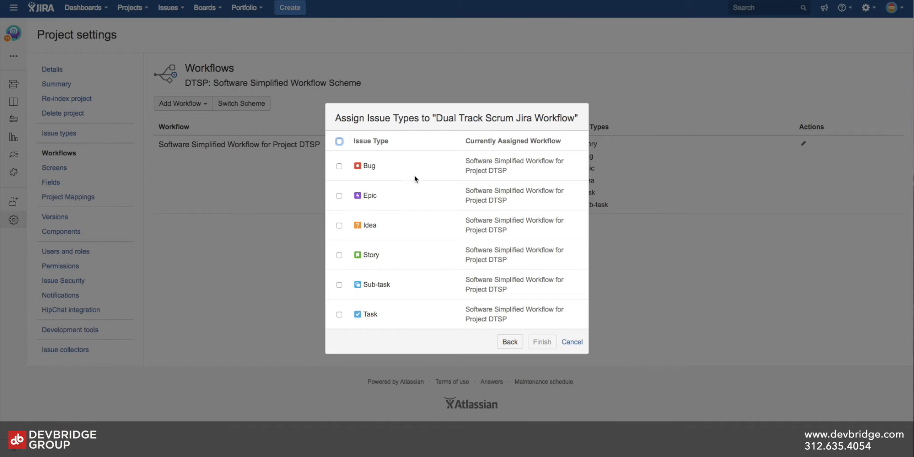
click(339, 142)
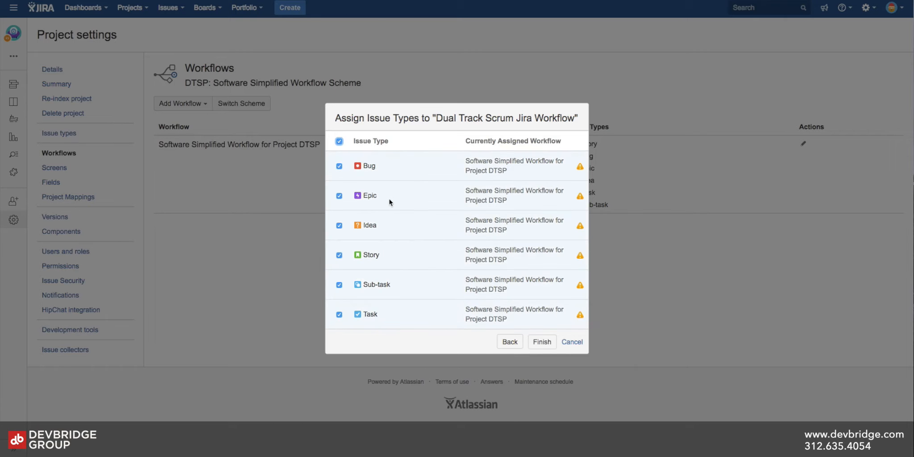
click(536, 344)
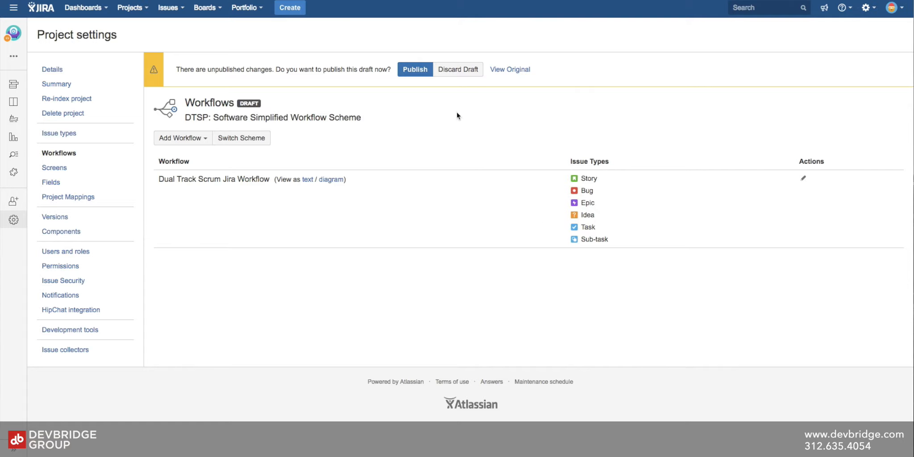
click(415, 71)
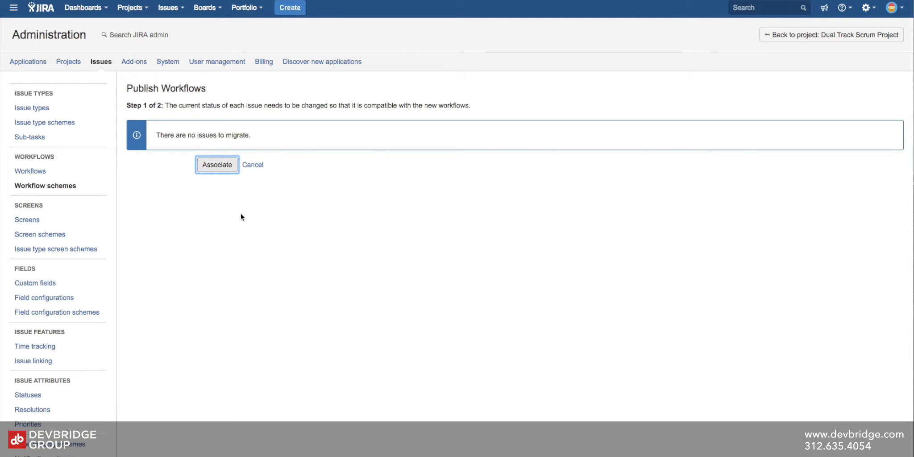
click(223, 166)
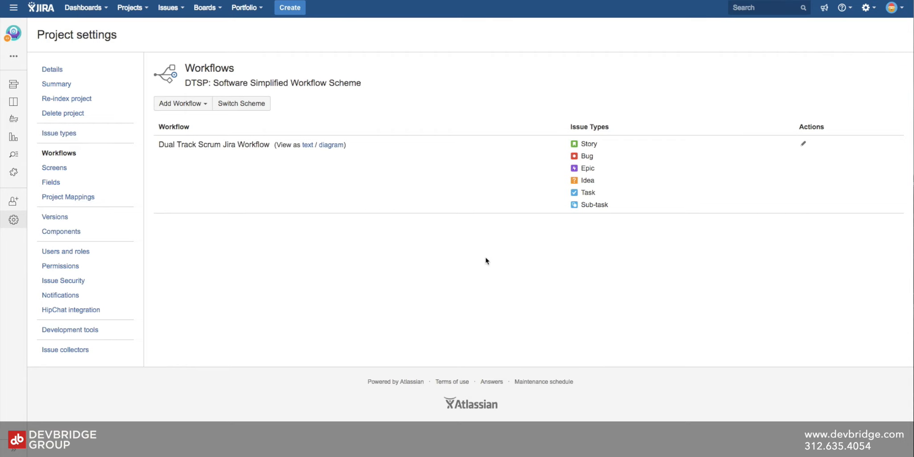
View the project's active sprints board and examine the list of boards in this project
click(13, 101)
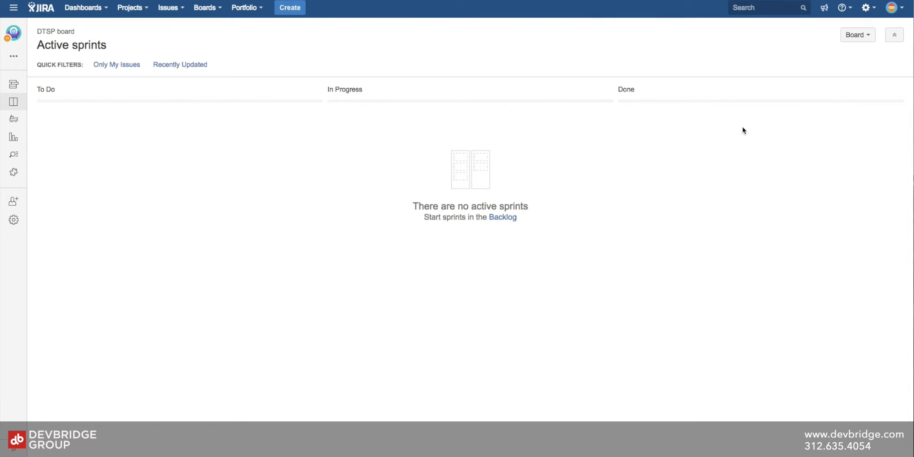
click(13, 56)
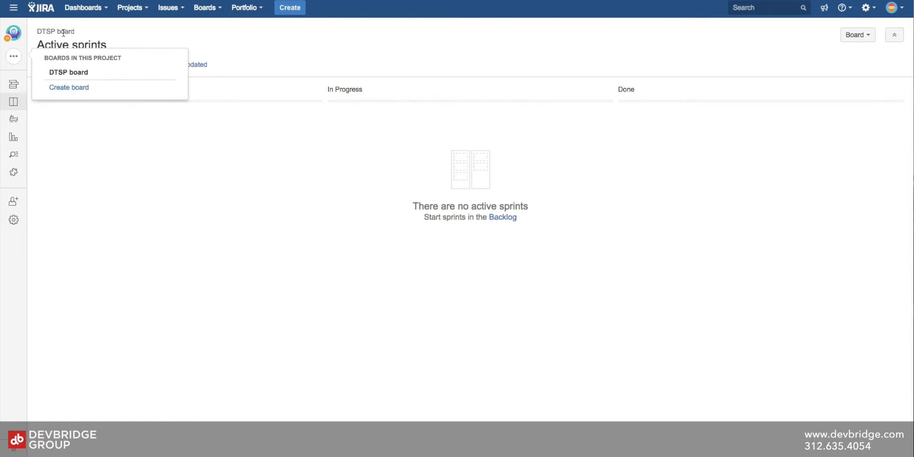
click(62, 182)
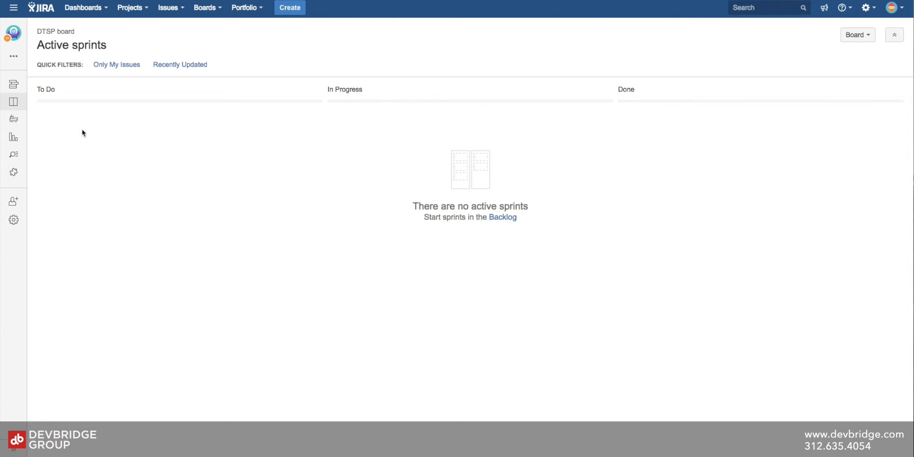
click(14, 58)
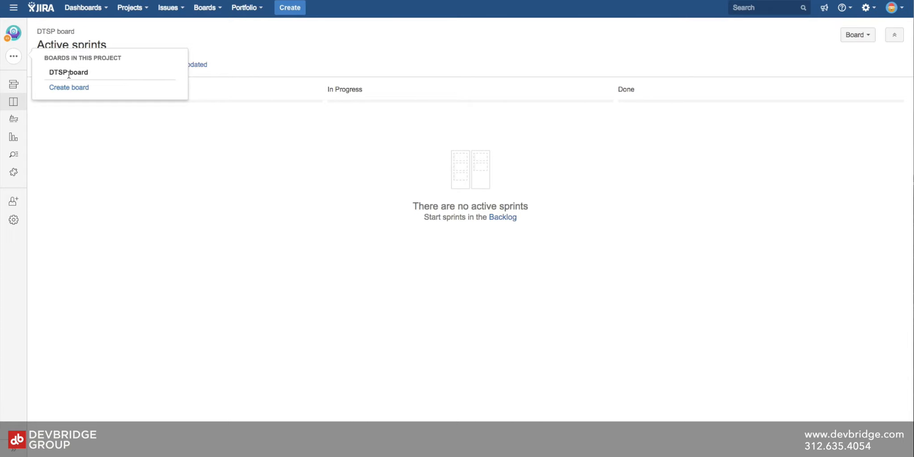
click(175, 137)
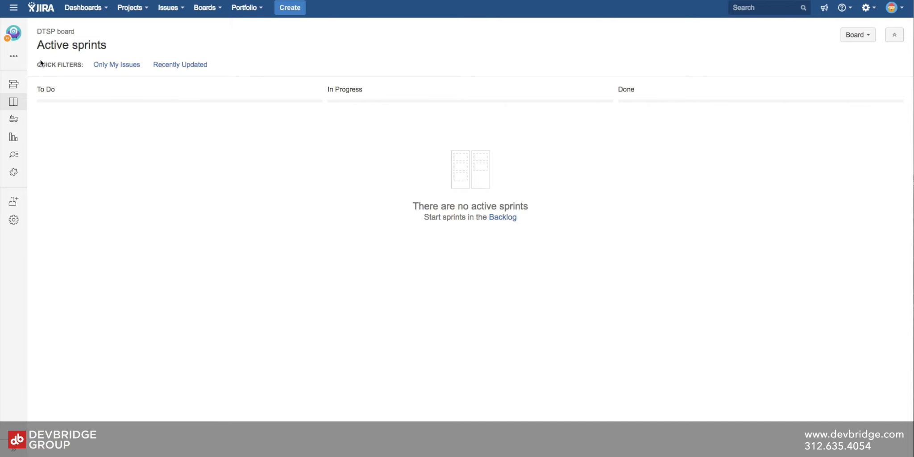
click(17, 58)
click(115, 157)
Rename the project's existing Scrum board to DTSP - Delivery and return to the board
click(868, 35)
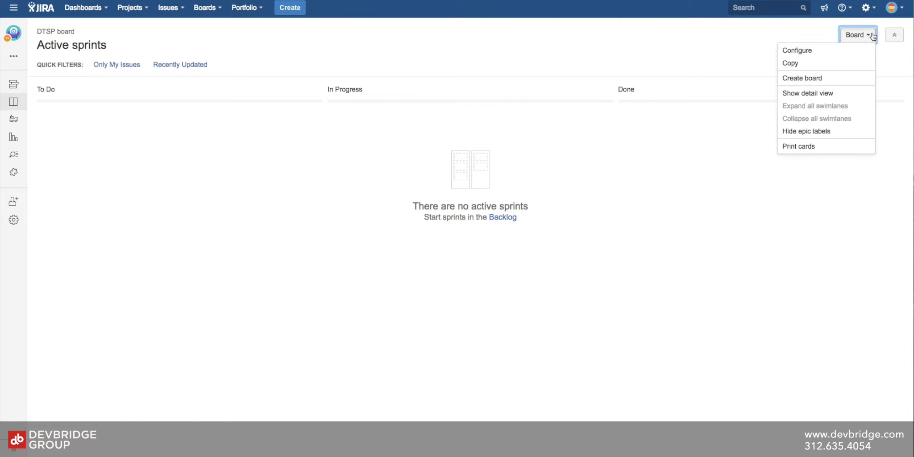
click(844, 48)
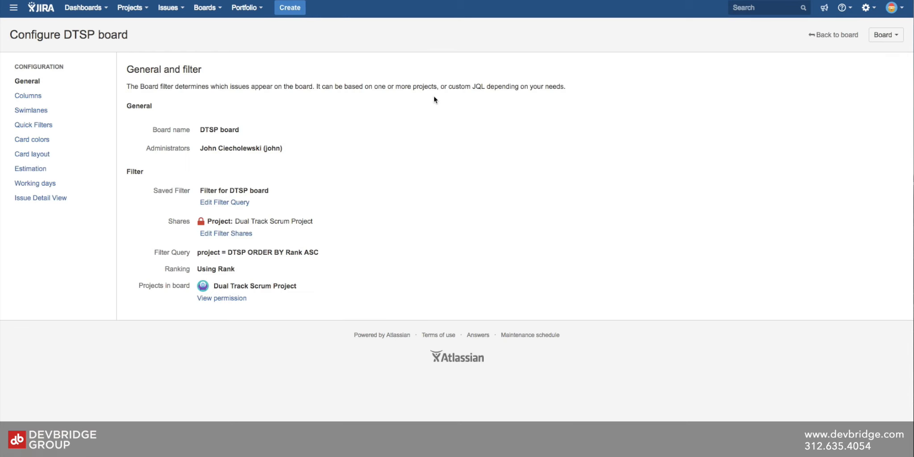
click(246, 128)
text(Del)
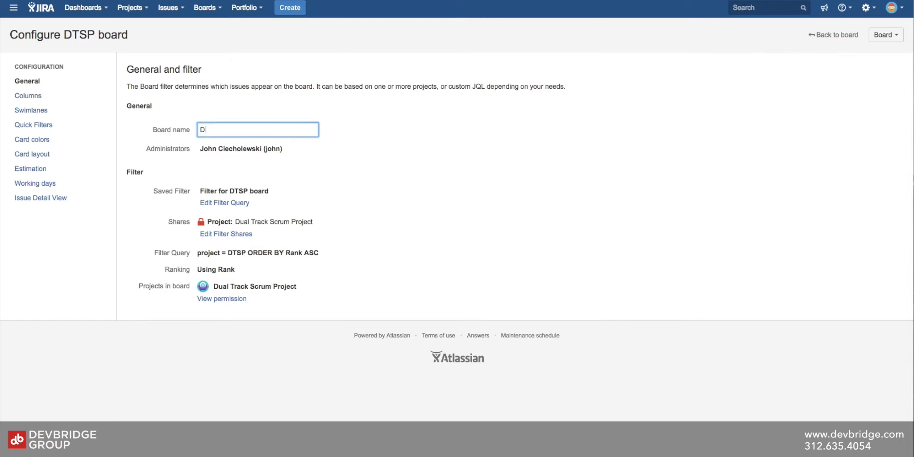
key(BackSpace)
key(BackSpace)
text(D)
key(BackSpace)
text(DTE)
key(BackSpace)
text(SP)
text(Delivery)
key(Return)
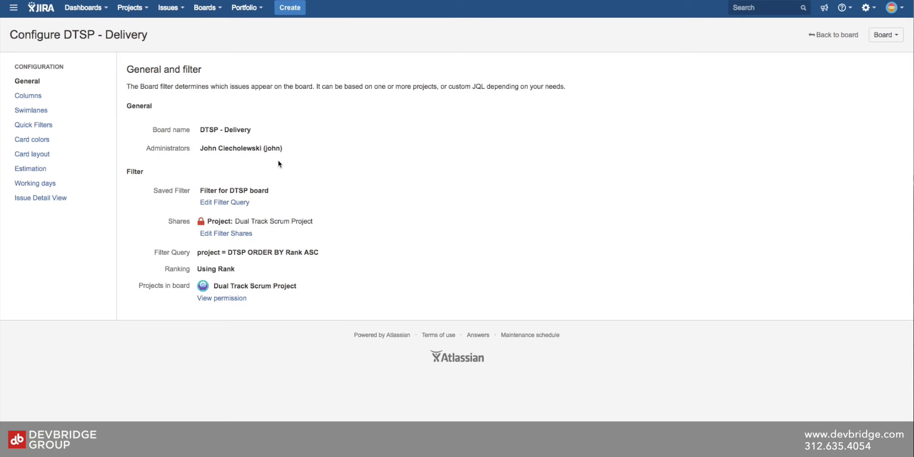
click(821, 40)
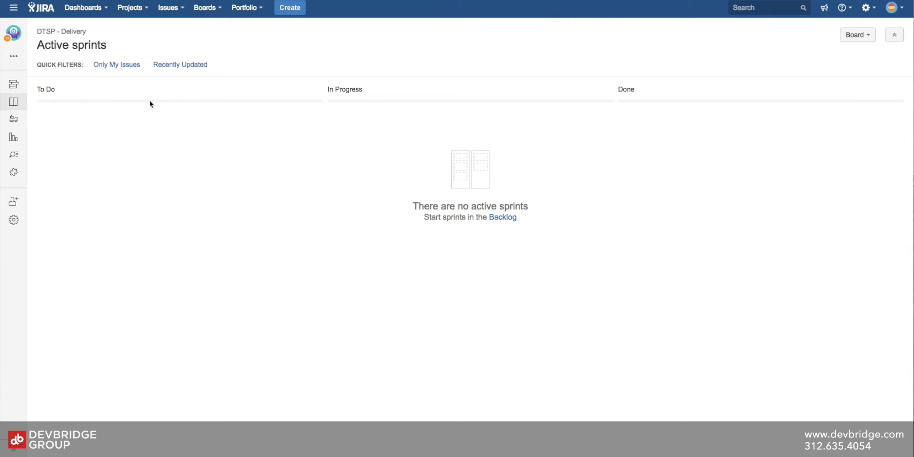
Create a Kanban board named DTSP - Discovery from the existing Dual Track Scrum Project and check the project's board list
click(13, 56)
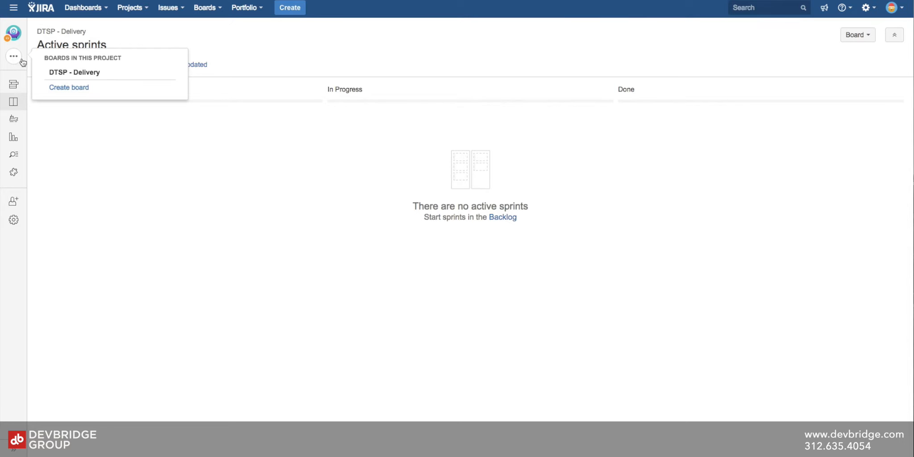
click(63, 89)
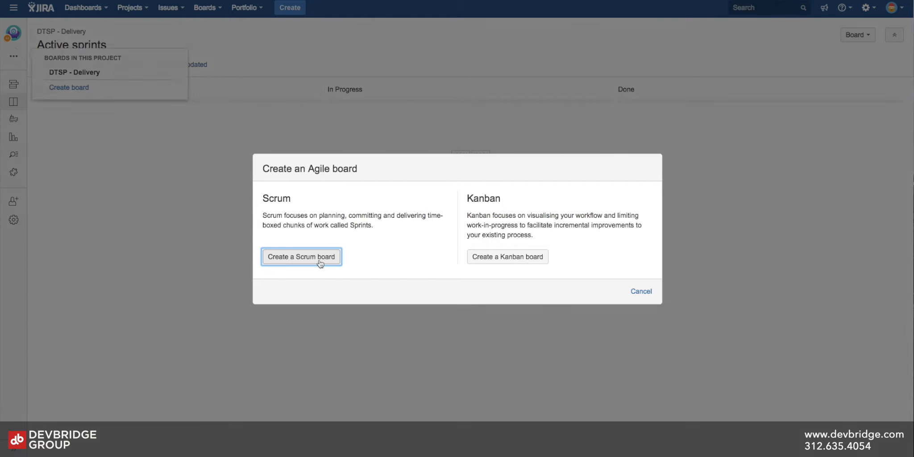
click(517, 259)
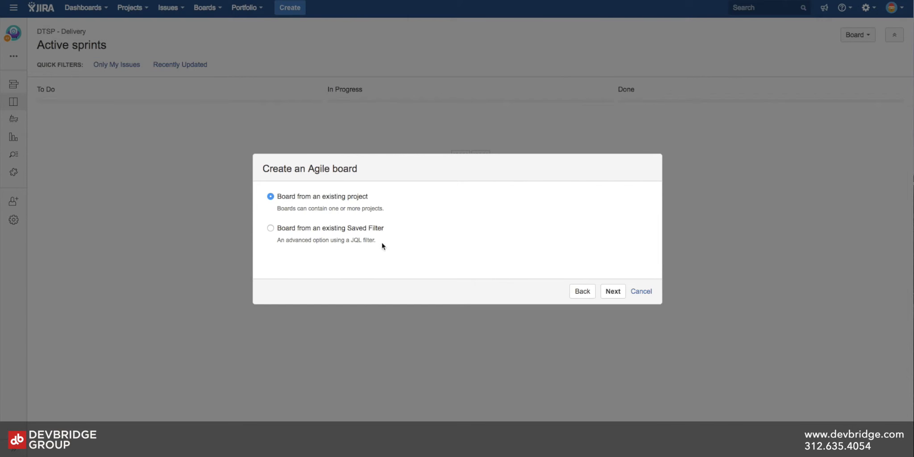
click(624, 294)
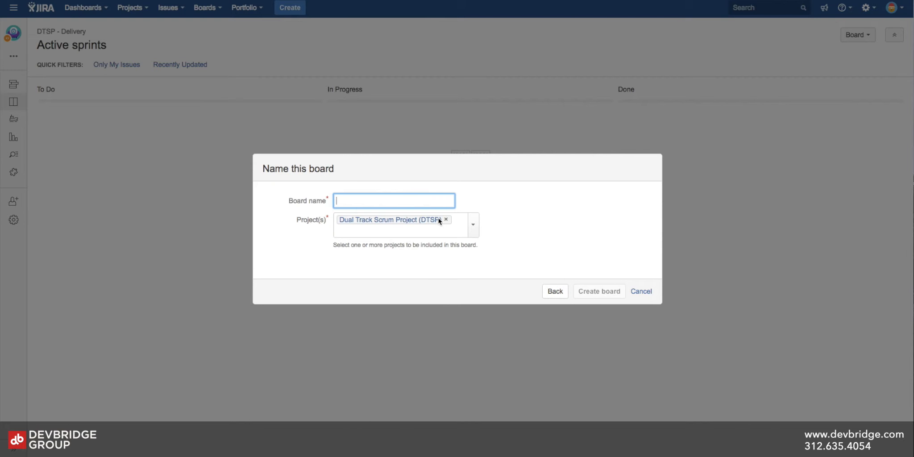
text(DTSP - Discovery)
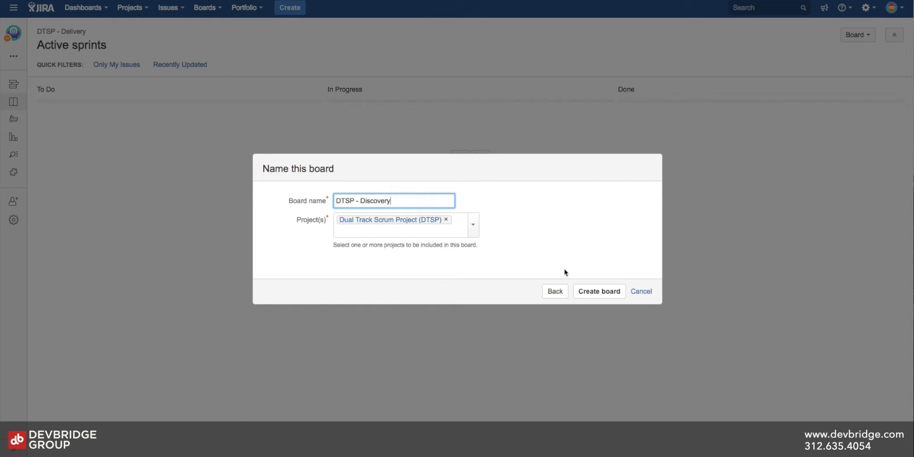
click(603, 291)
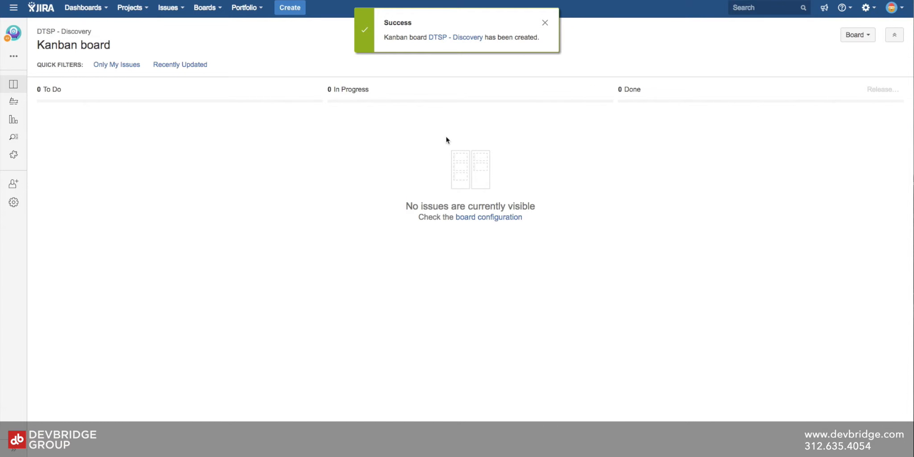
click(545, 23)
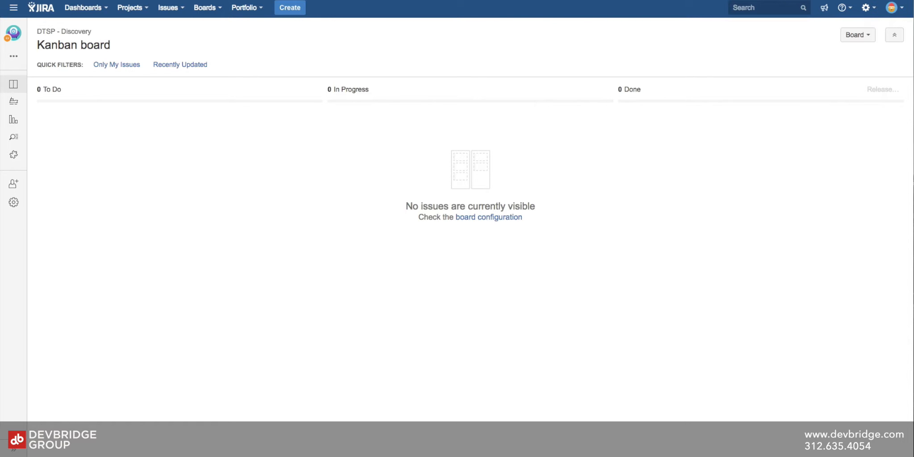
click(14, 55)
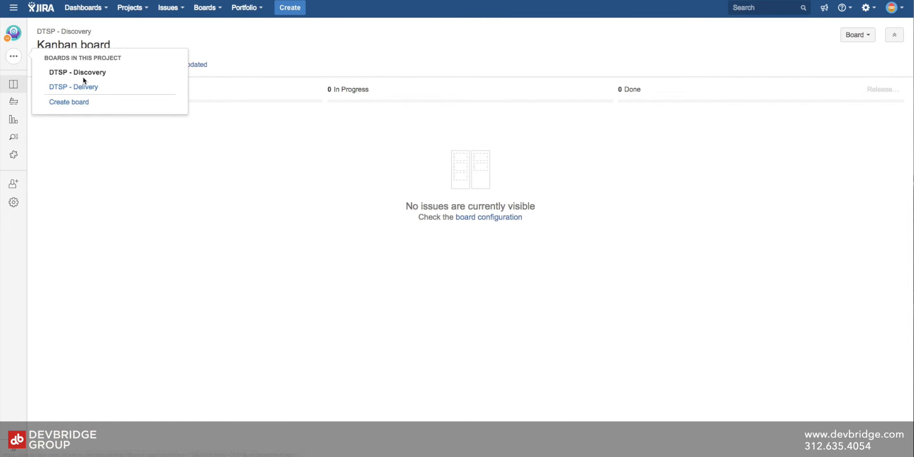
click(169, 186)
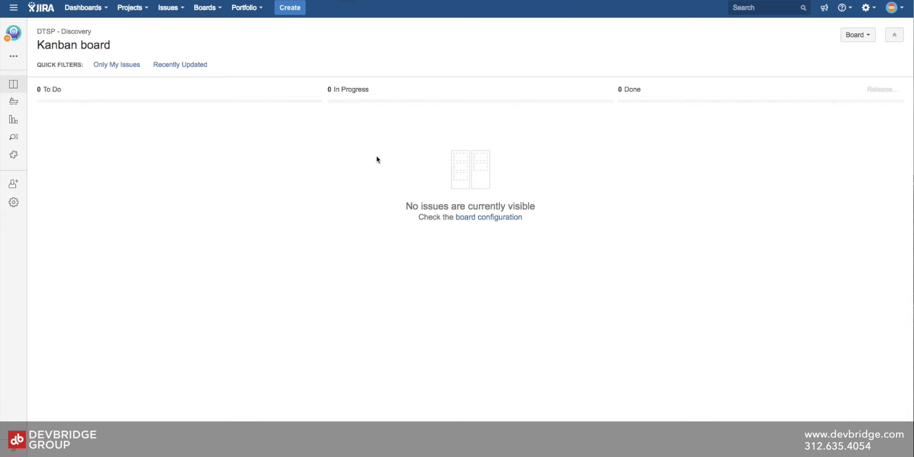
Edit the DTSP - Discovery board's filter query to include only the Idea issue type and save the filter
click(862, 38)
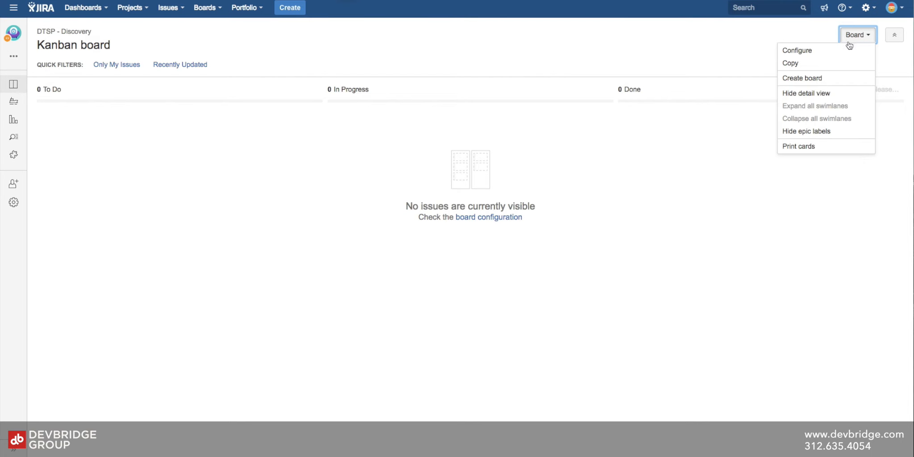
click(809, 51)
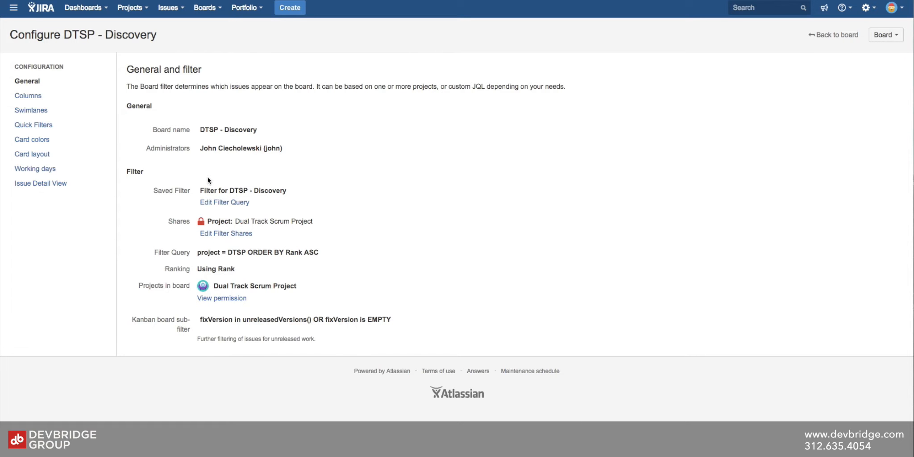
click(229, 204)
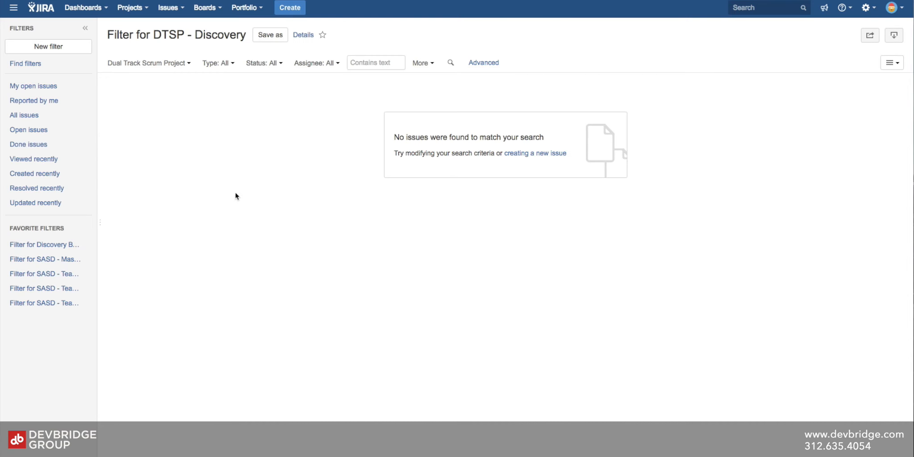
click(228, 68)
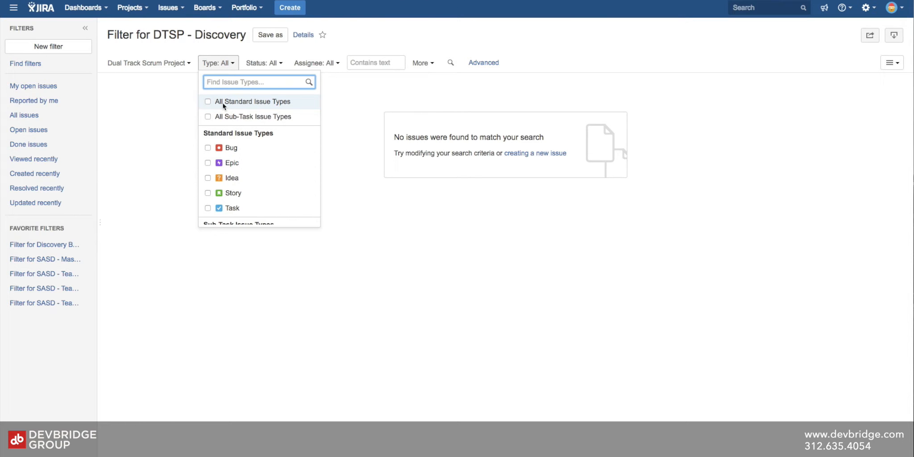
click(208, 177)
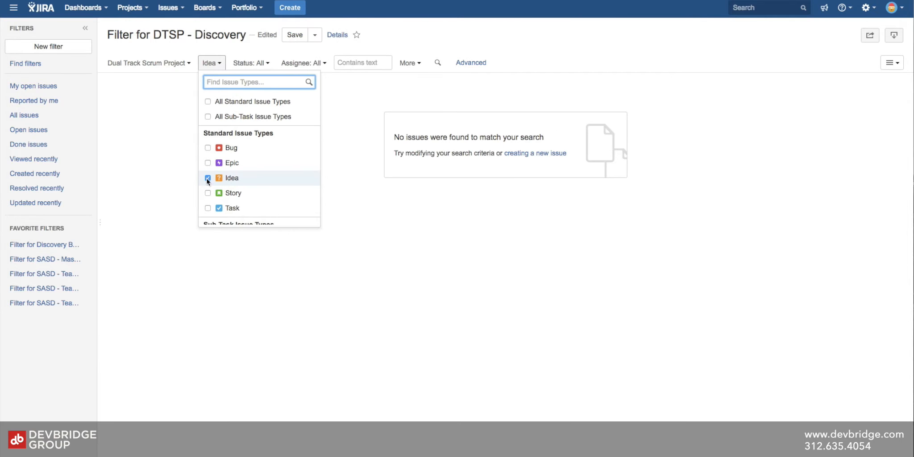
click(352, 149)
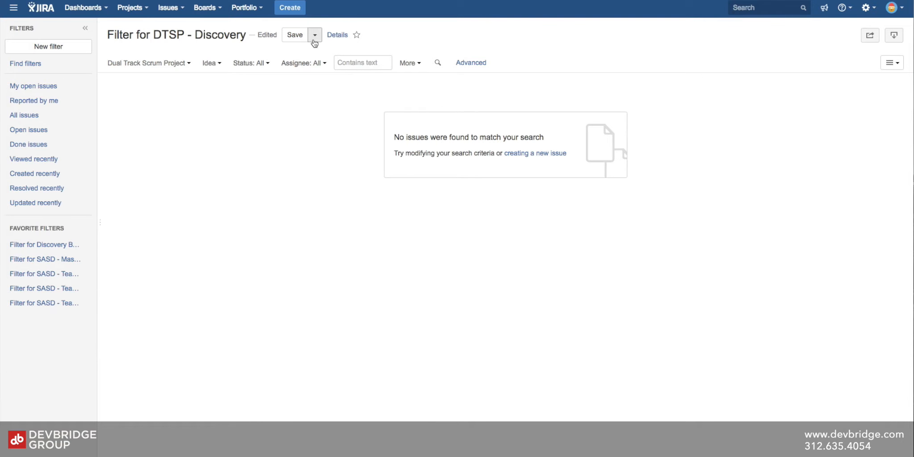
click(294, 39)
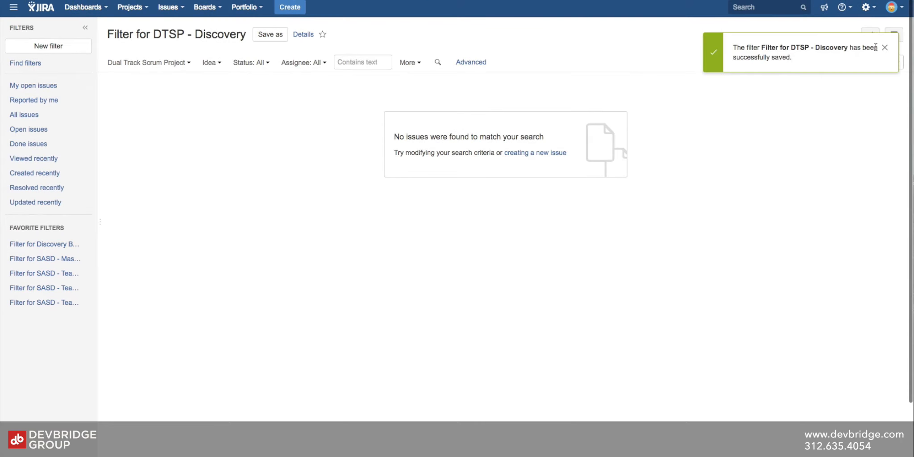
click(885, 47)
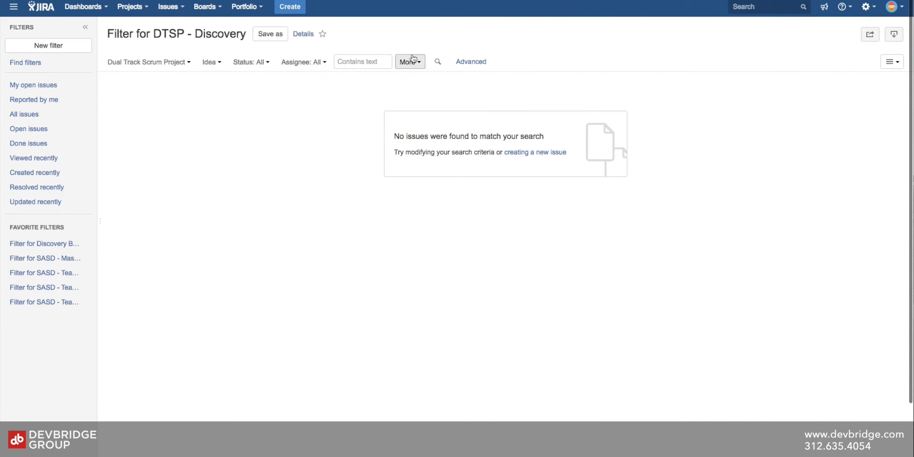
Return to the Discovery board's column configuration and rename the To Do column to Backlog
click(131, 15)
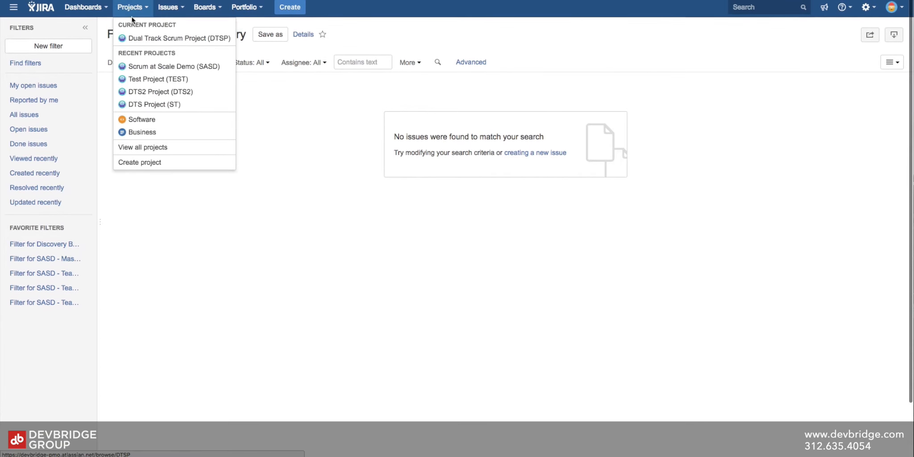
click(134, 39)
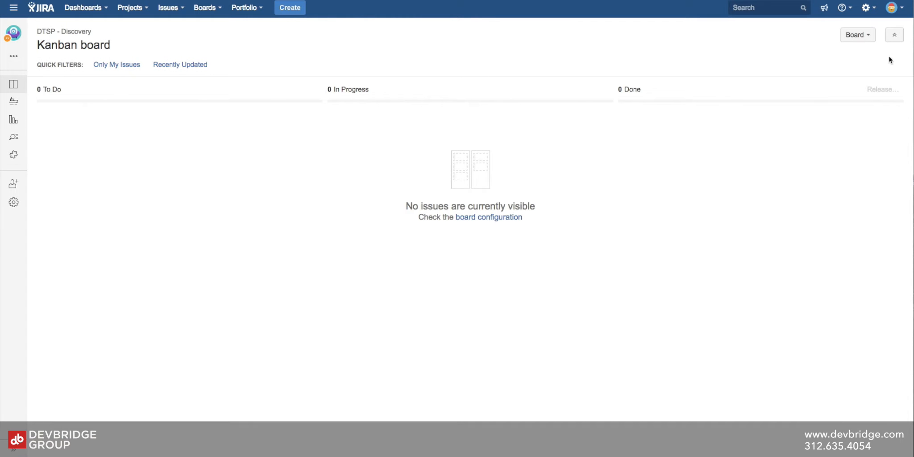
click(857, 39)
click(848, 48)
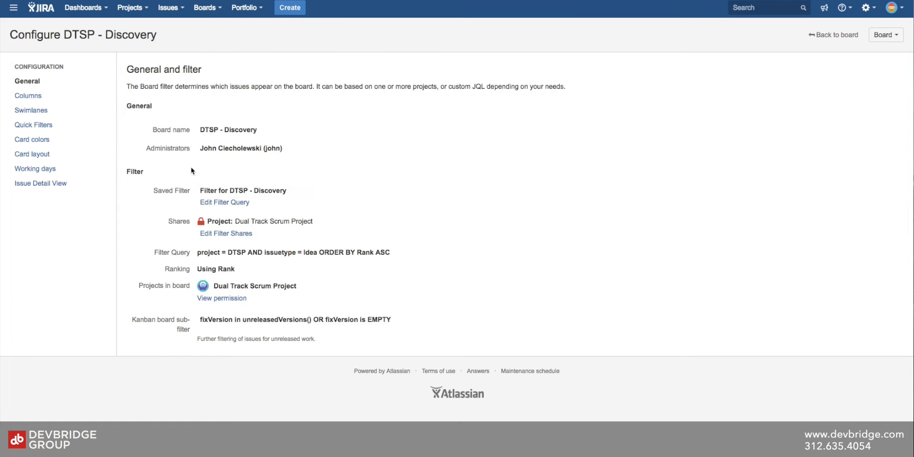
click(49, 95)
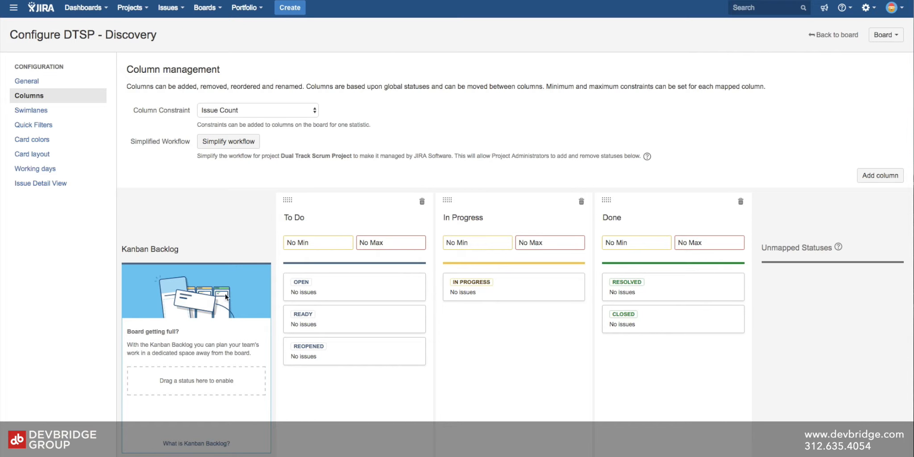
click(300, 222)
text(Backlog)
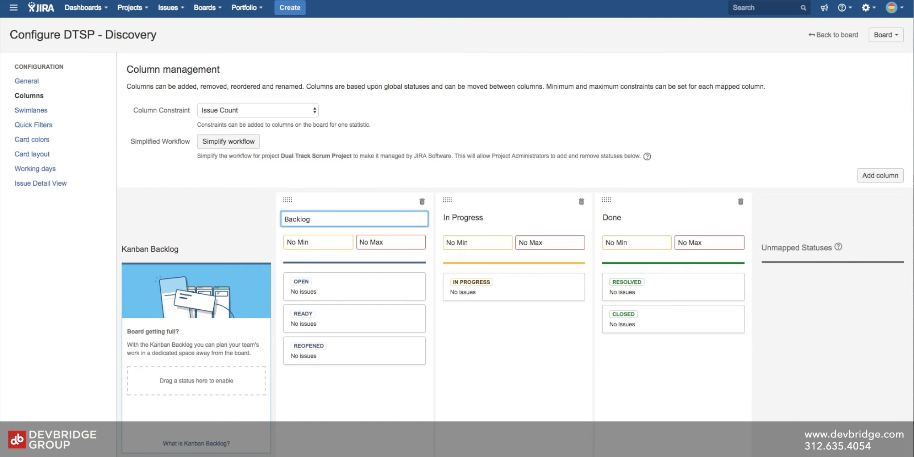
click(457, 166)
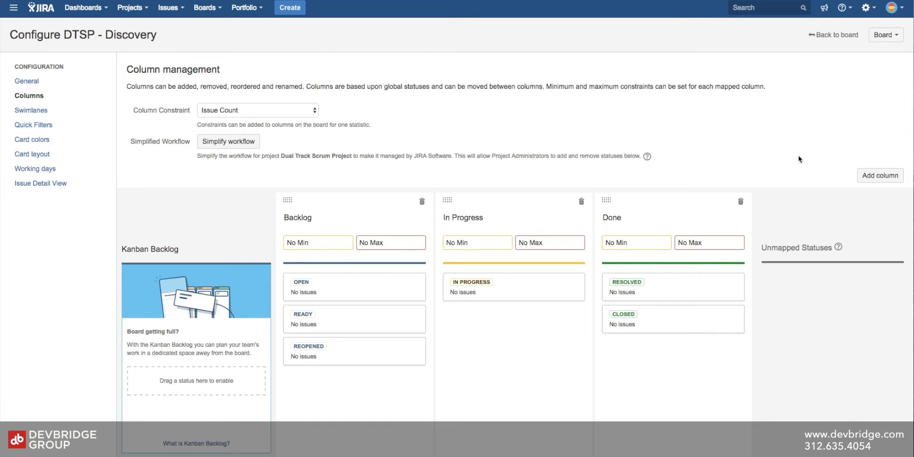
Add a column named Ready between the Backlog and In Progress columns
click(879, 175)
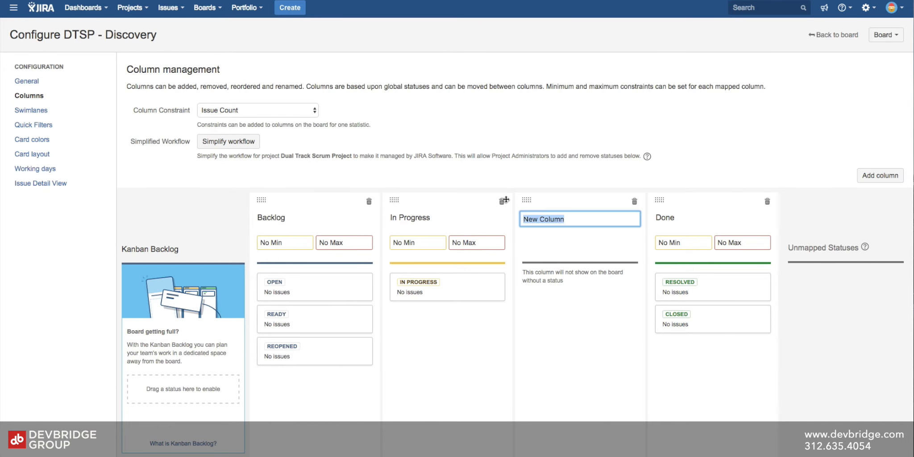
drag(525, 201, 400, 198)
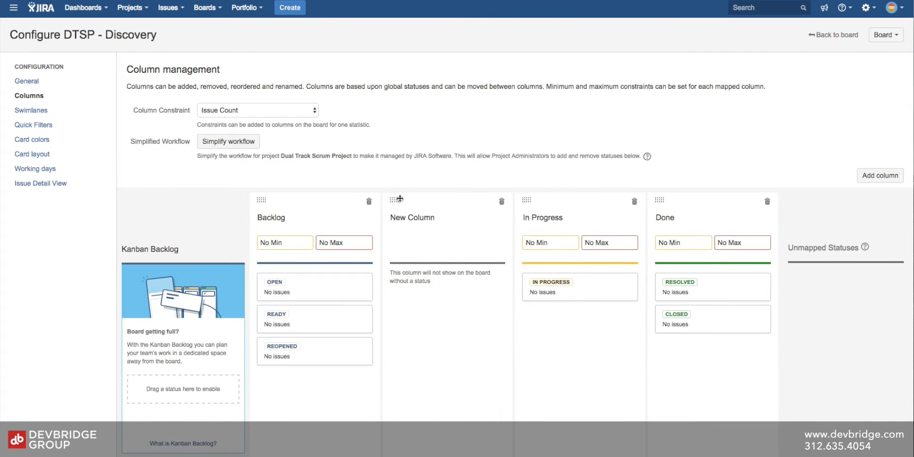
click(408, 219)
text(Ready)
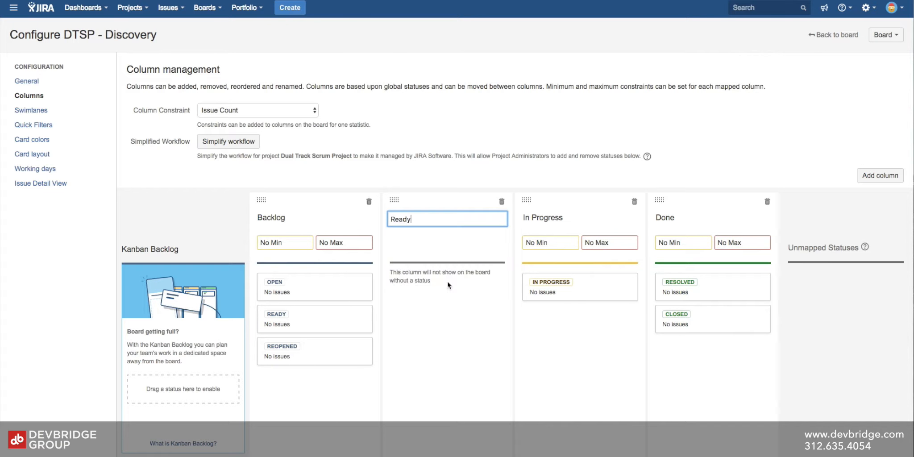
key(Return)
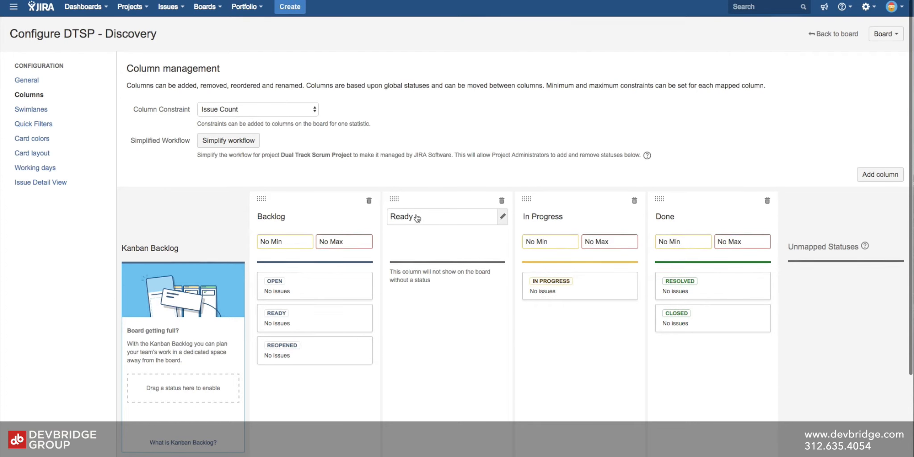
Move the Ready and Reopened statuses from the Backlog column into the Ready column
scroll(417, 218, down, 1)
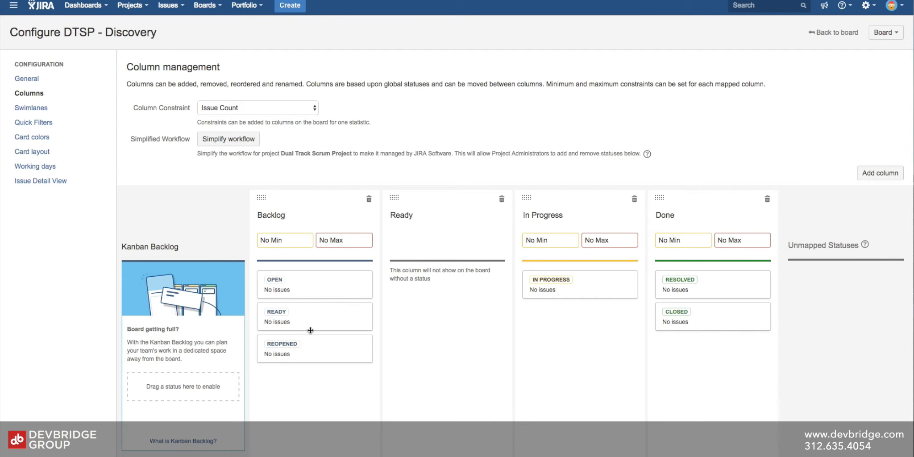
drag(317, 323, 406, 292)
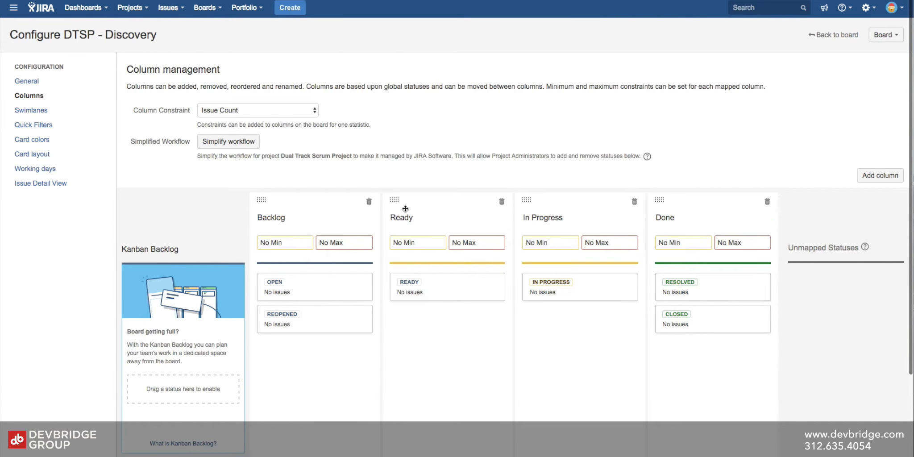
drag(314, 328, 434, 321)
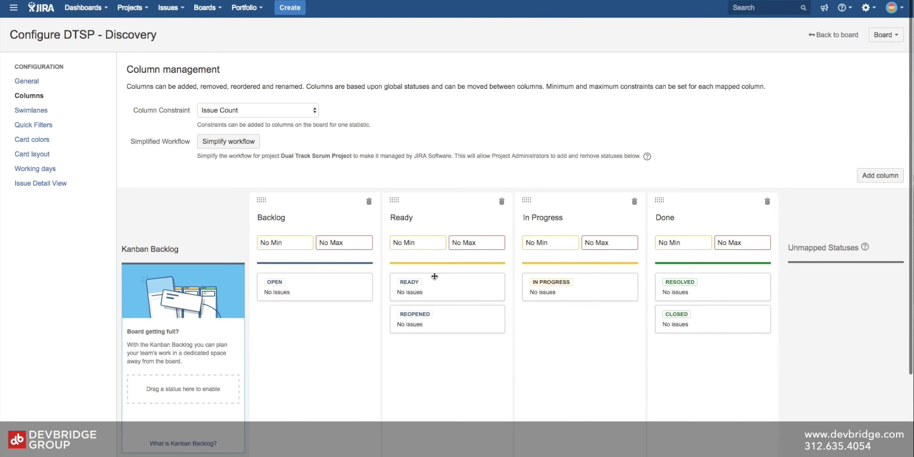
Add a column named Review between In Progress and Done and move the Resolved status into it
scroll(435, 321, down, 1)
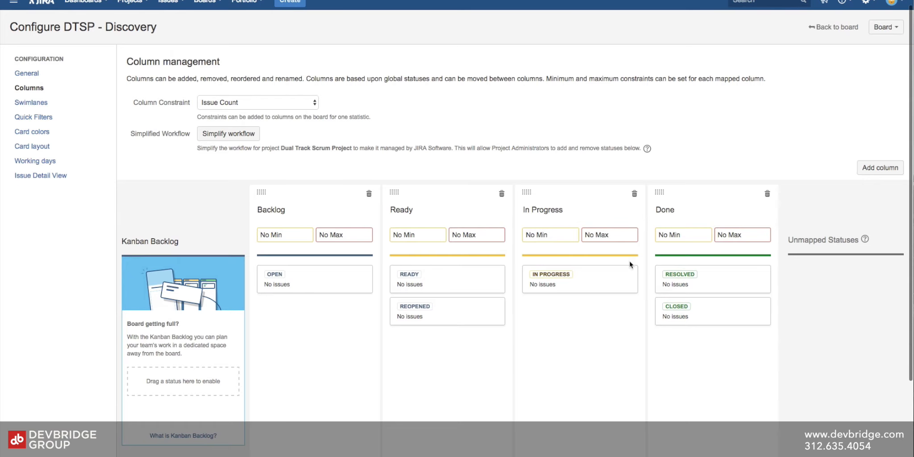
click(865, 169)
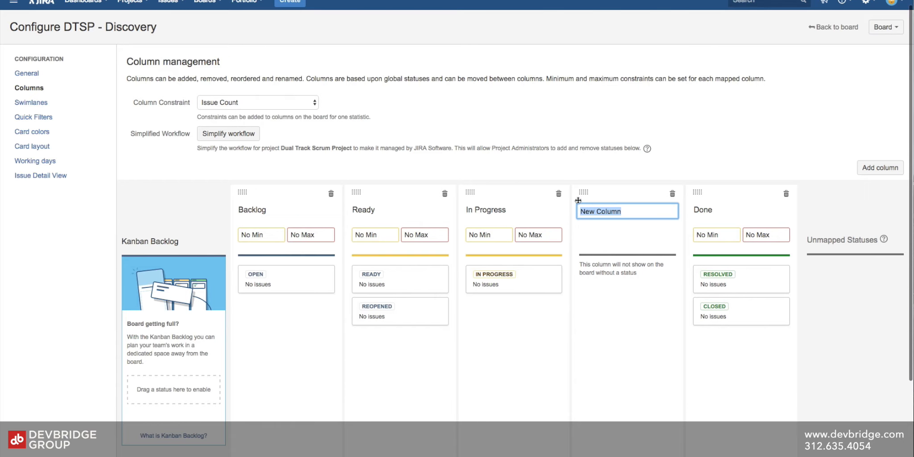
text(Review)
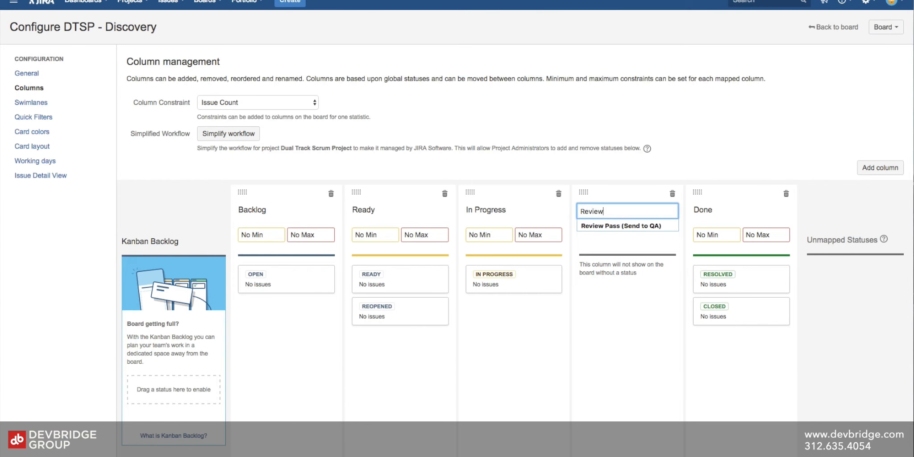
key(Return)
drag(738, 282, 589, 343)
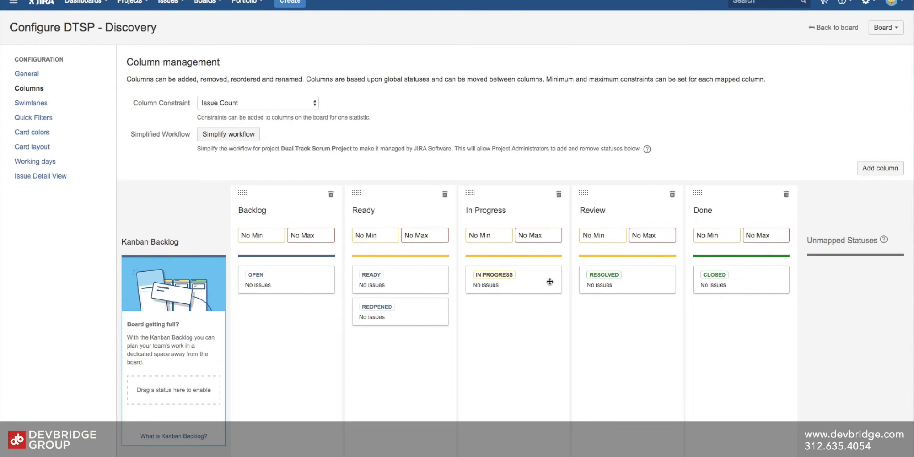
scroll(348, 162, up, 1)
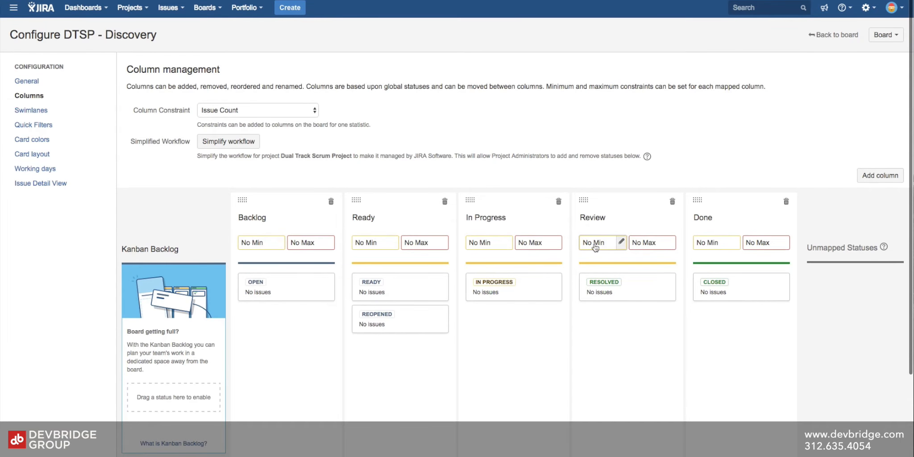
scroll(560, 146, down, 1)
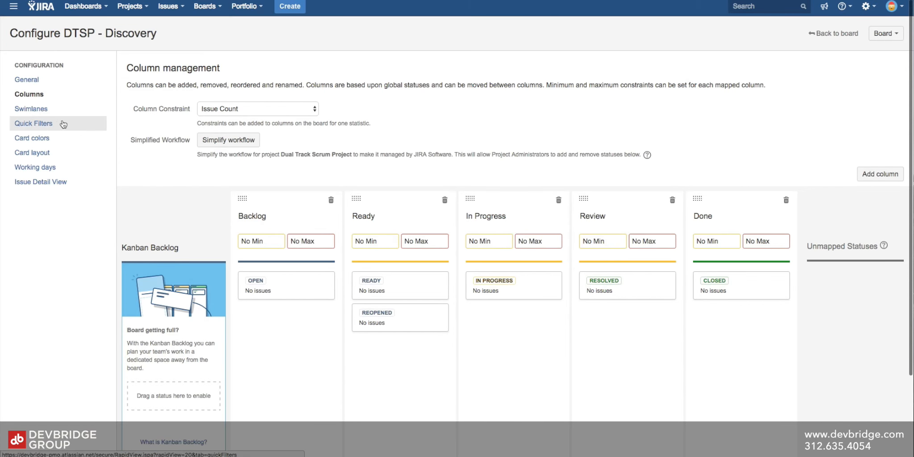
Examine the Discovery board's swimlane, quick filter, card color, card layout, issue detail and general settings, and return to the board
click(43, 111)
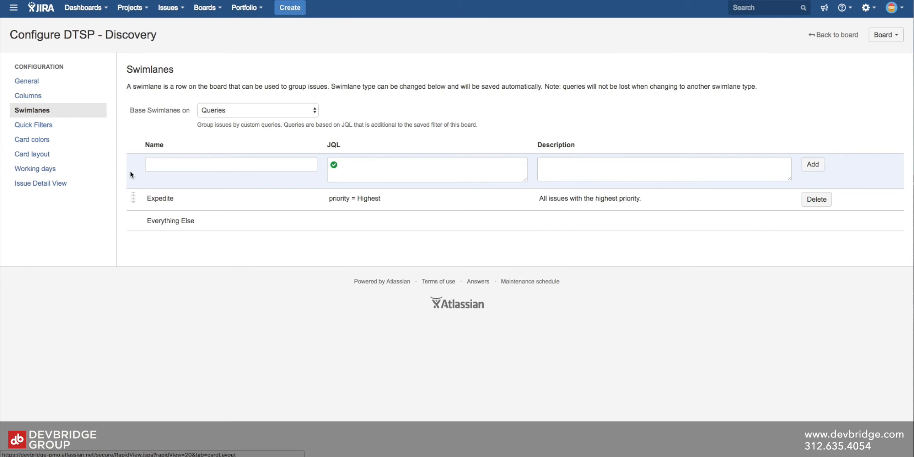
click(260, 109)
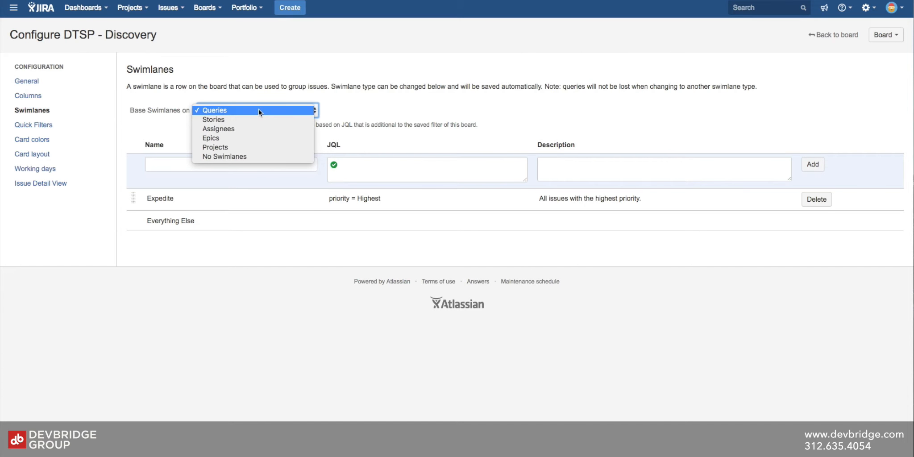
click(167, 115)
click(52, 129)
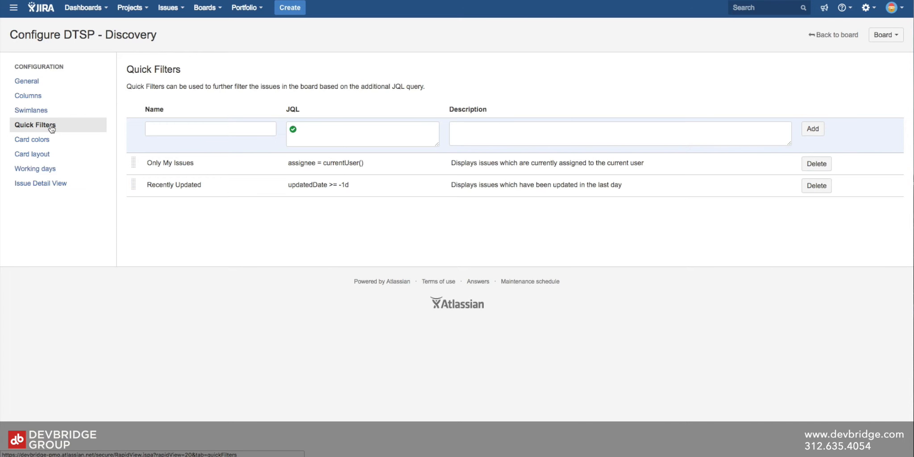
click(46, 141)
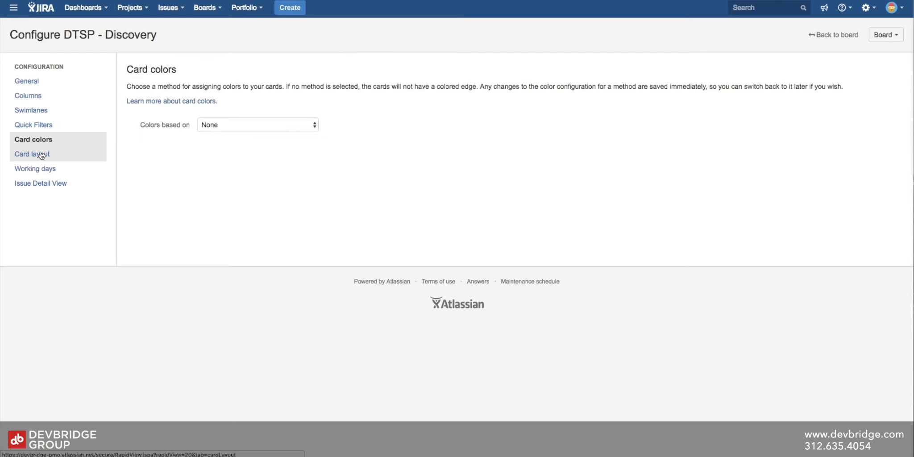
click(41, 154)
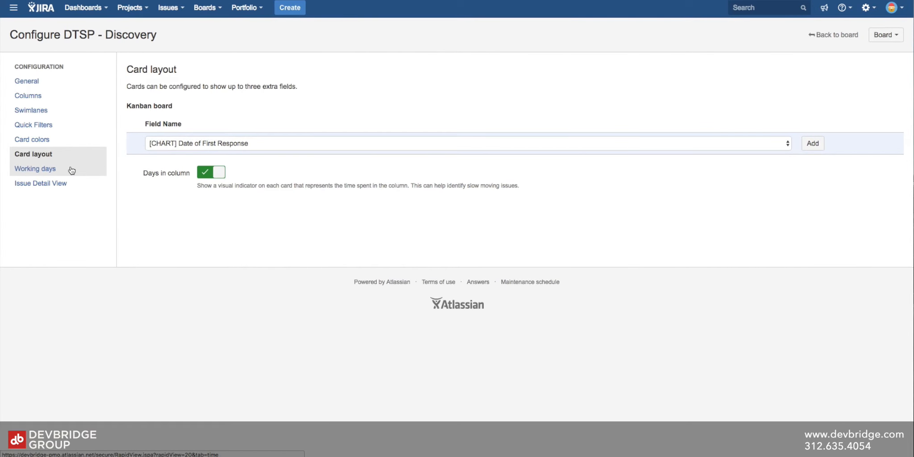
click(73, 182)
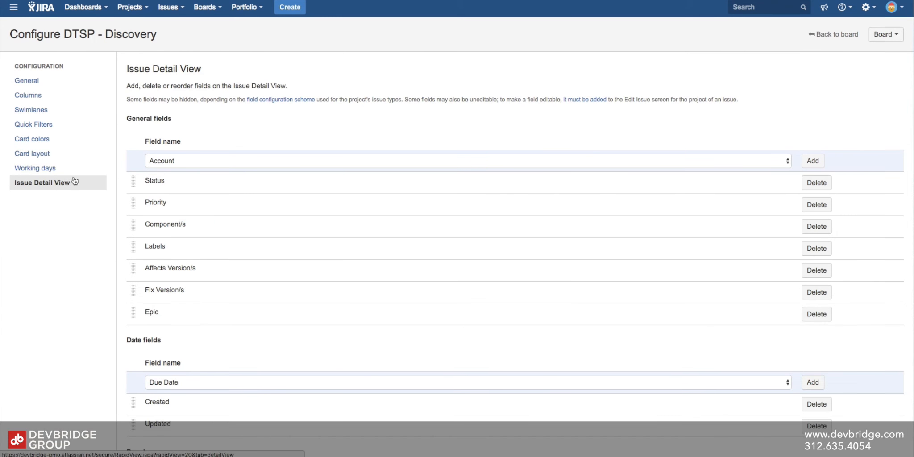
click(71, 80)
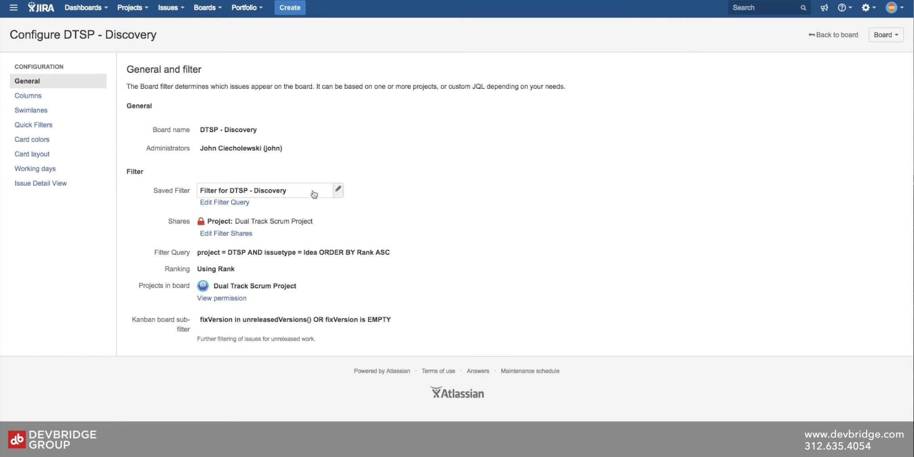
click(846, 42)
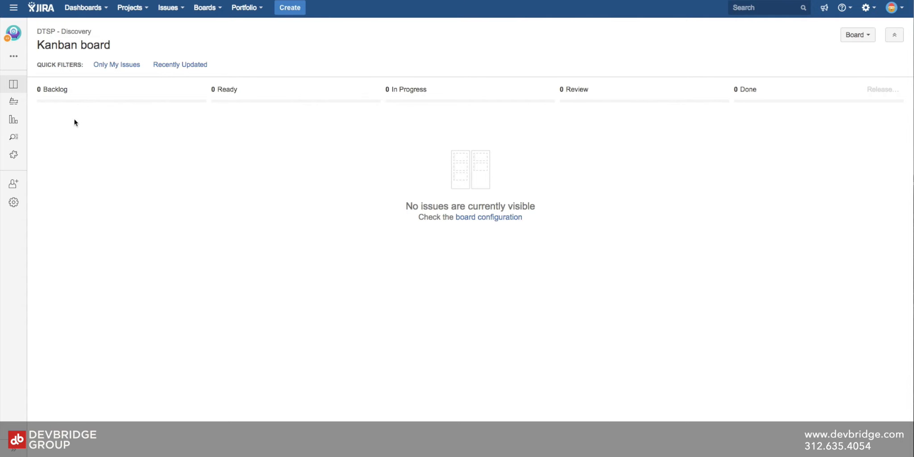
Switch to the DTSP - Delivery board and open its board configuration
click(13, 56)
click(58, 85)
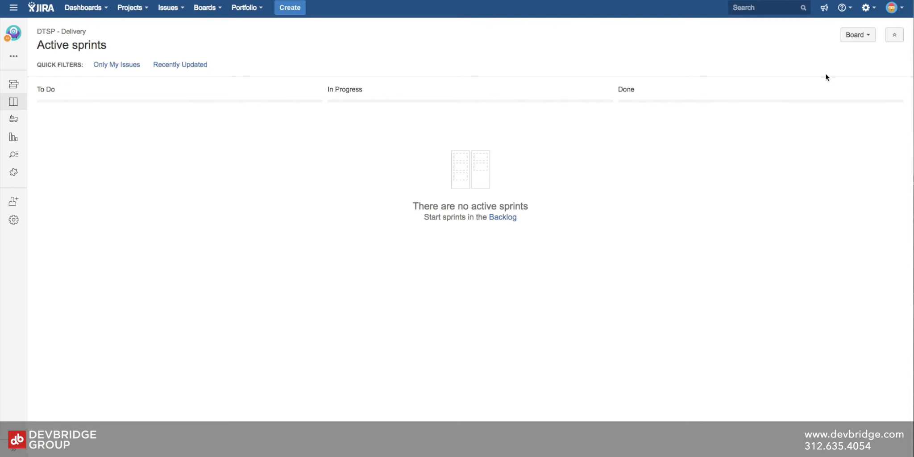
click(857, 35)
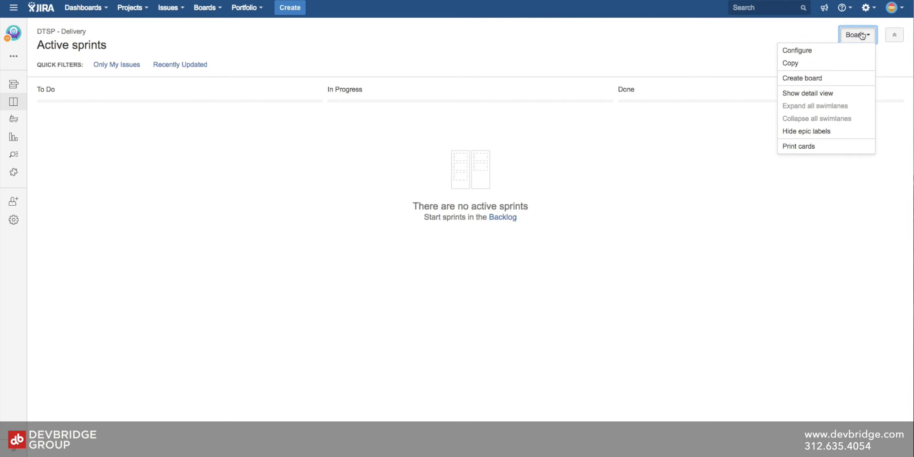
click(838, 53)
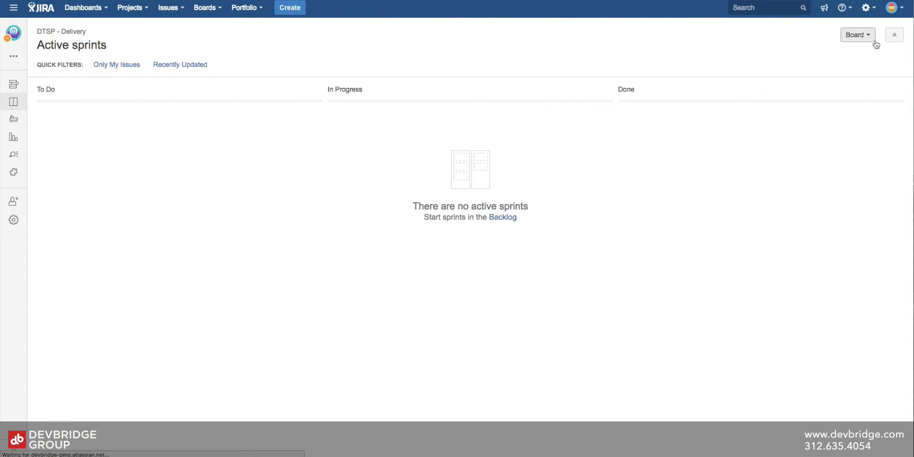
click(857, 35)
click(840, 47)
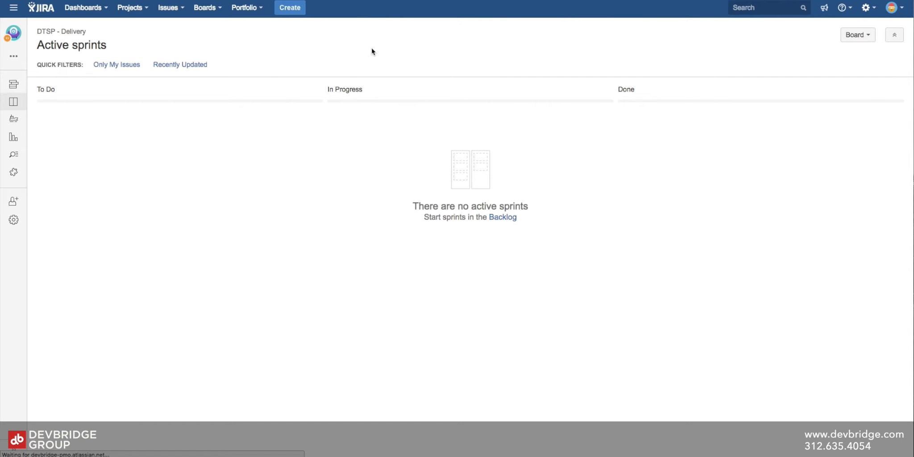
click(856, 34)
click(822, 48)
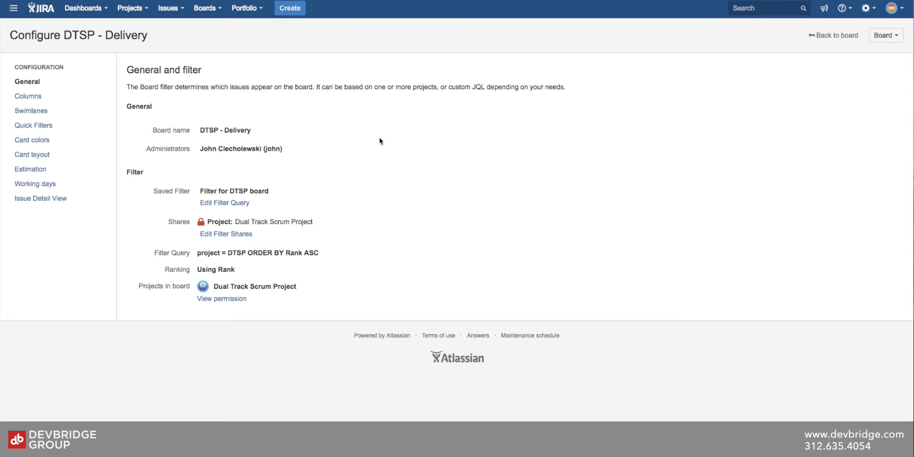
Move the To Do and Done statuses out of the Delivery board's columns into Unmapped Statuses
click(33, 99)
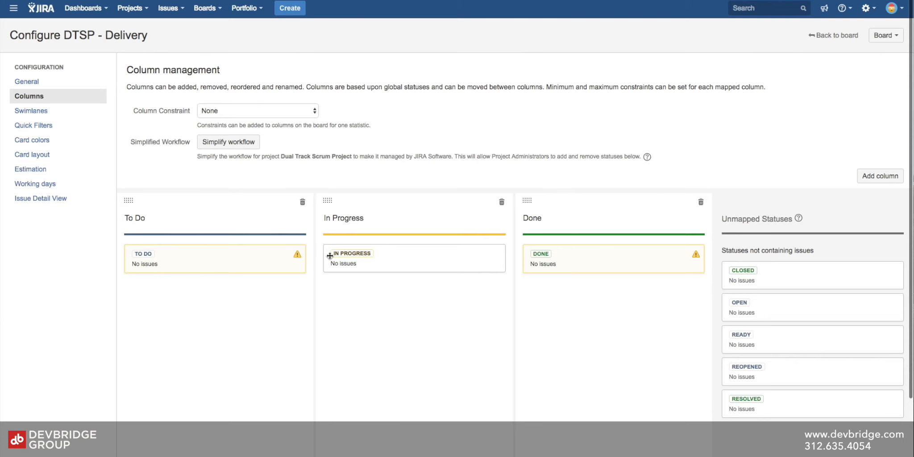
drag(249, 264, 836, 241)
drag(568, 256, 771, 266)
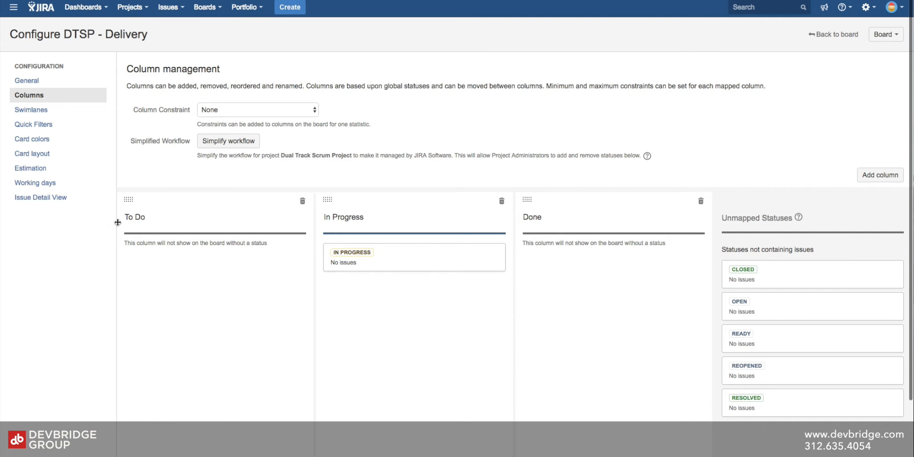
Add a column named Review between In Progress and Done on the Delivery board
scroll(434, 221, down, 1)
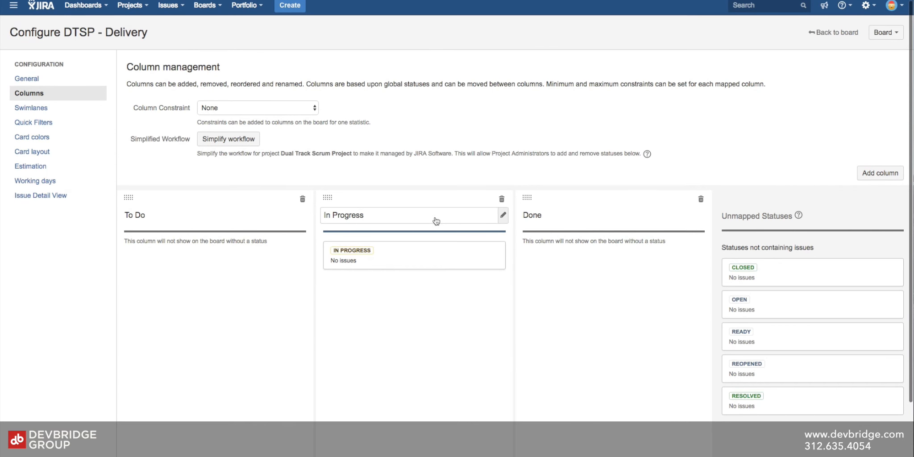
click(881, 172)
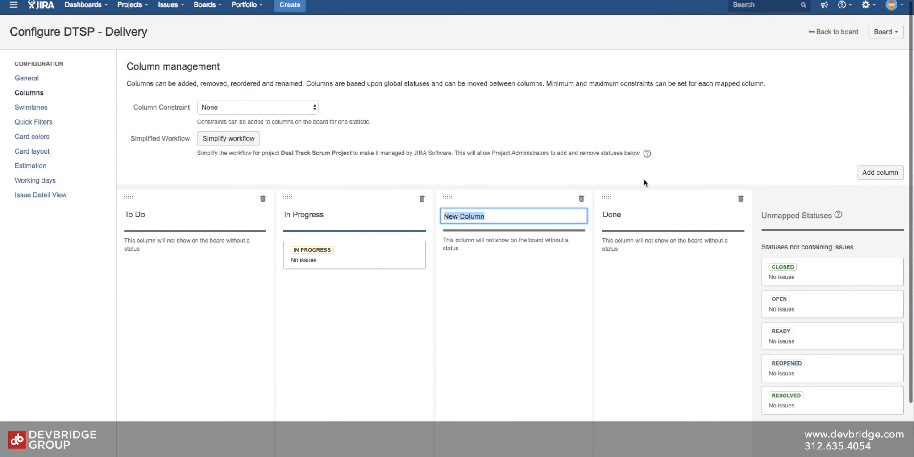
text(Review)
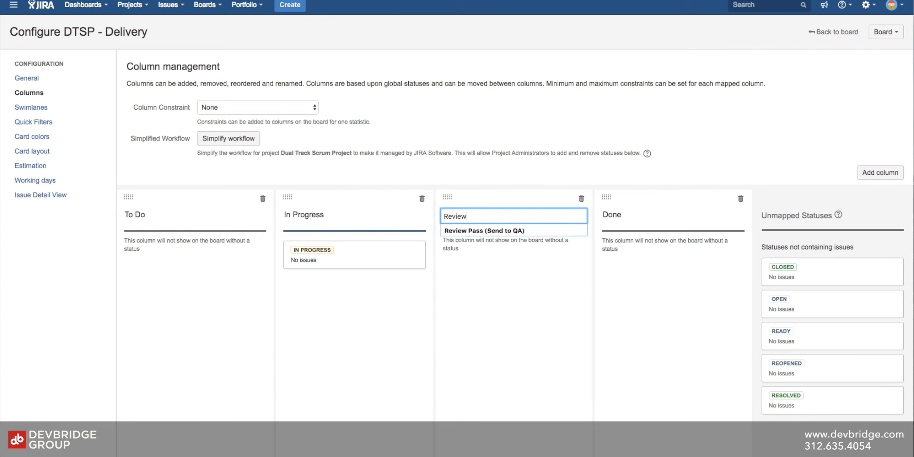
key(Return)
Map Closed to the Done column, Open, Reopened and Ready to To Do, and Resolved to Review
drag(776, 267, 653, 253)
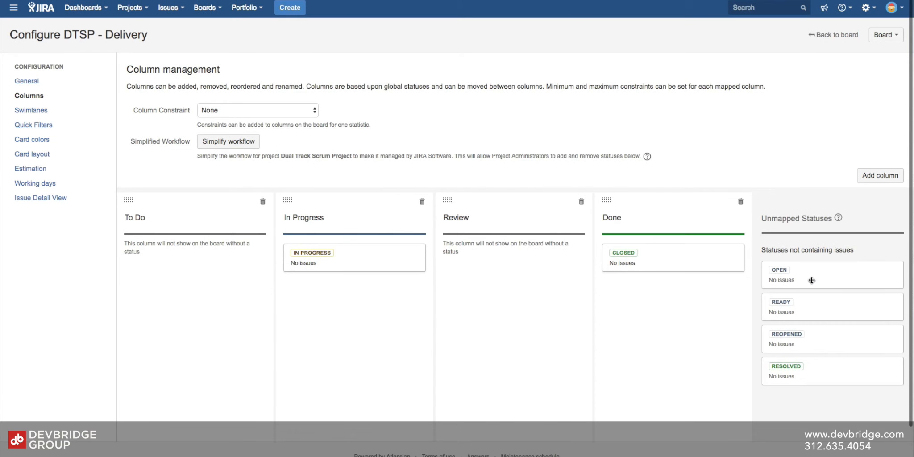
drag(818, 279, 203, 270)
drag(863, 300, 243, 278)
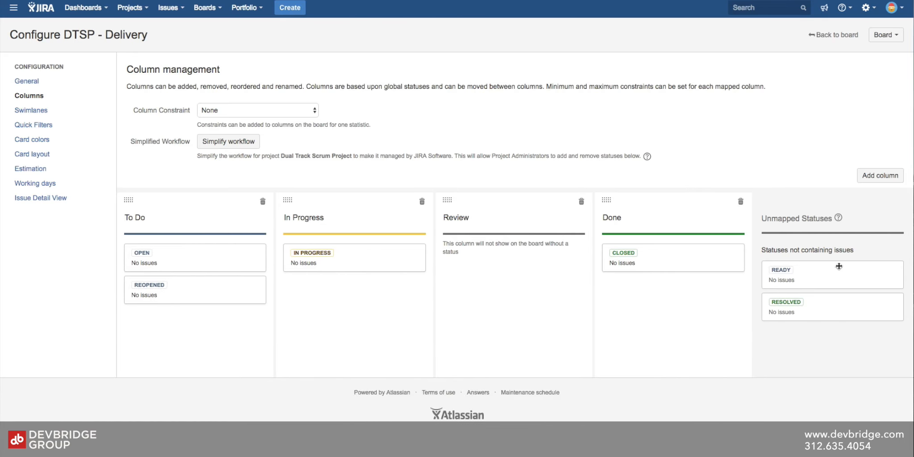
drag(832, 270, 206, 308)
drag(815, 273, 488, 263)
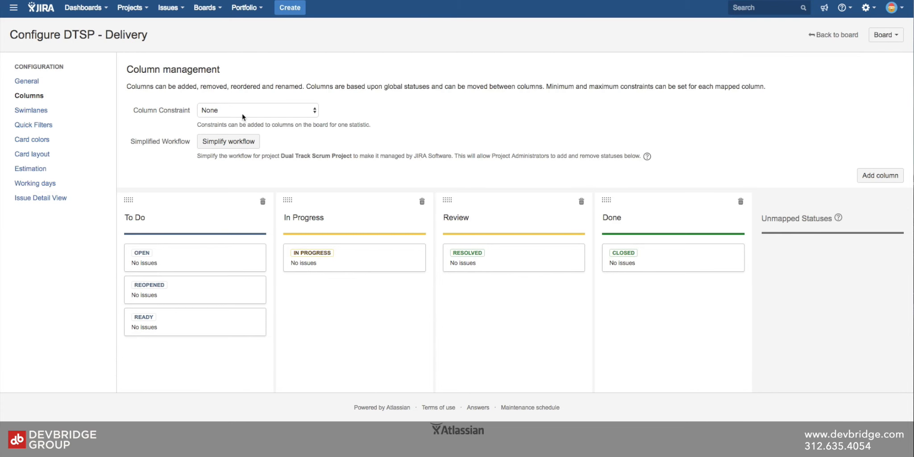
Set the Delivery board's swimlanes to No Swimlanes and return to the board
click(59, 114)
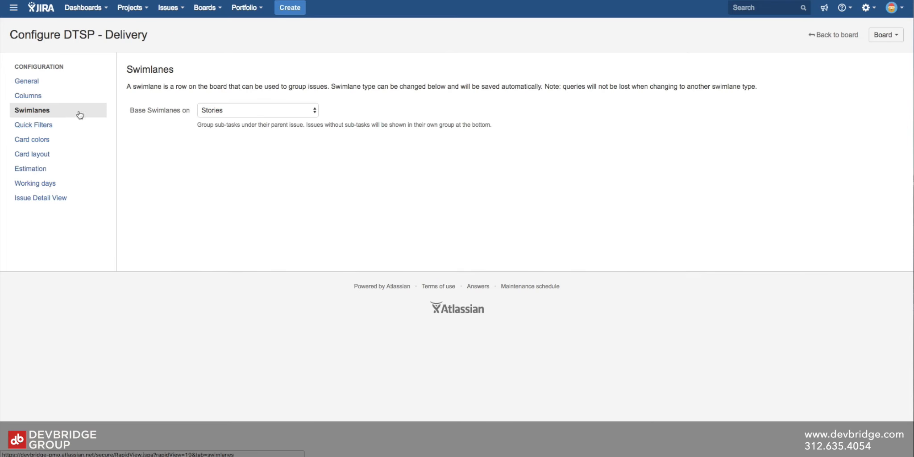
click(223, 110)
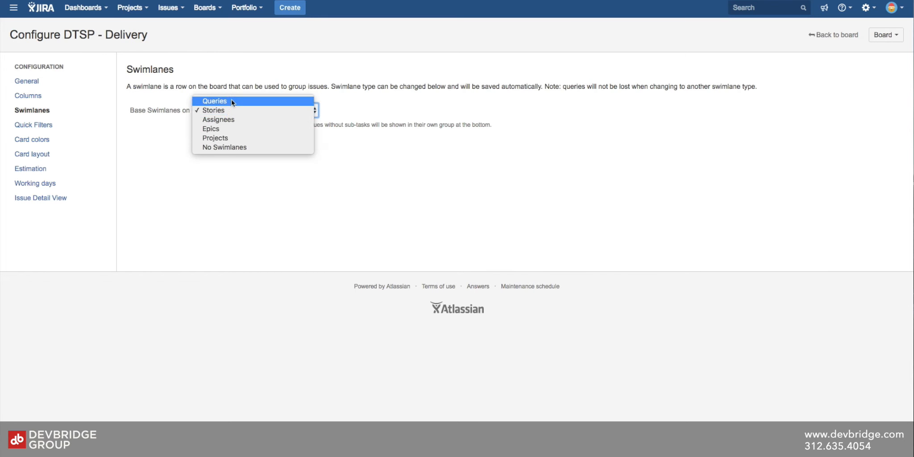
click(224, 149)
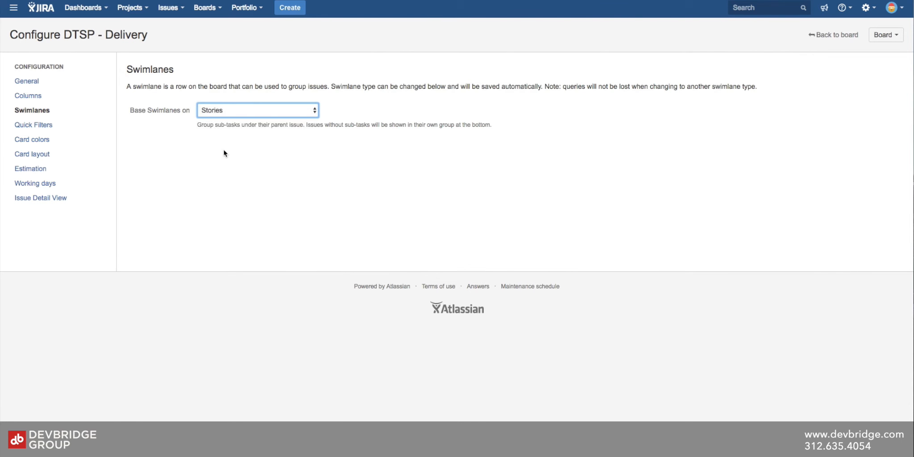
click(235, 107)
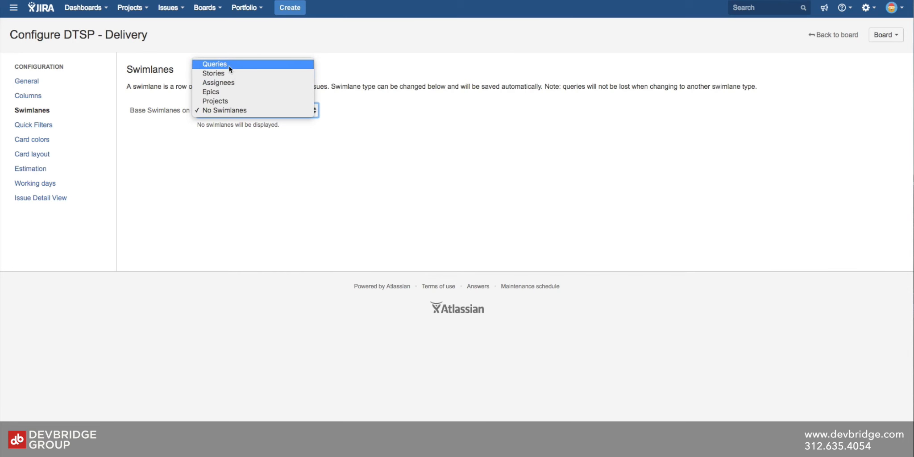
click(213, 140)
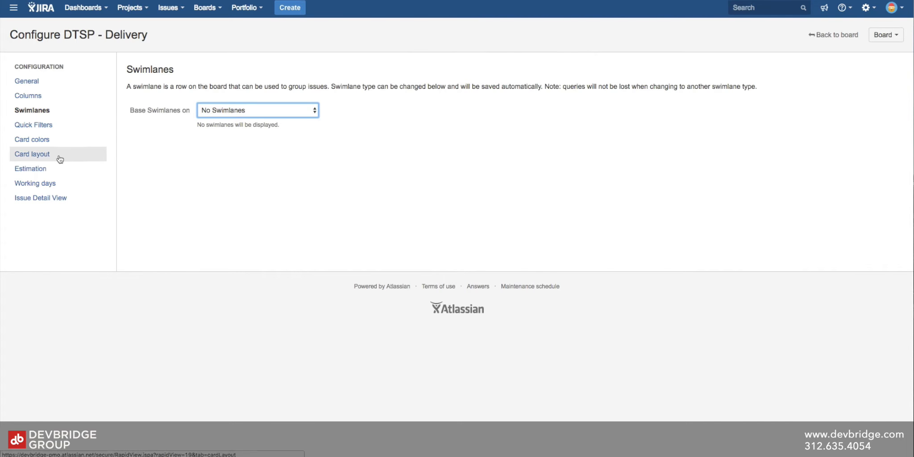
click(833, 36)
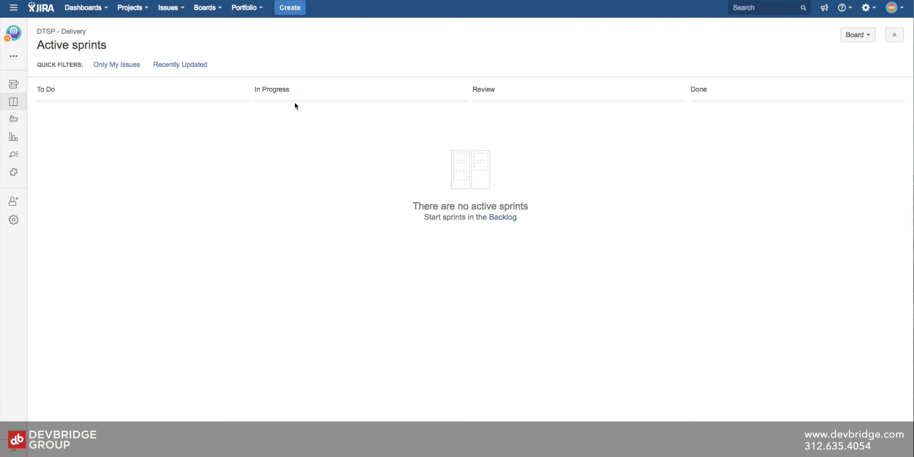
Create an issue of type Idea with the summary "Sample Item" in the Dual Track Scrum Project
click(14, 56)
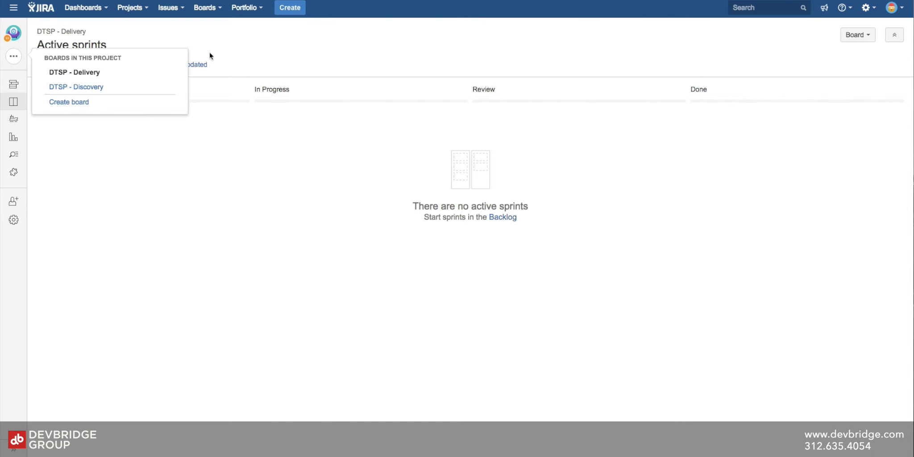
click(289, 7)
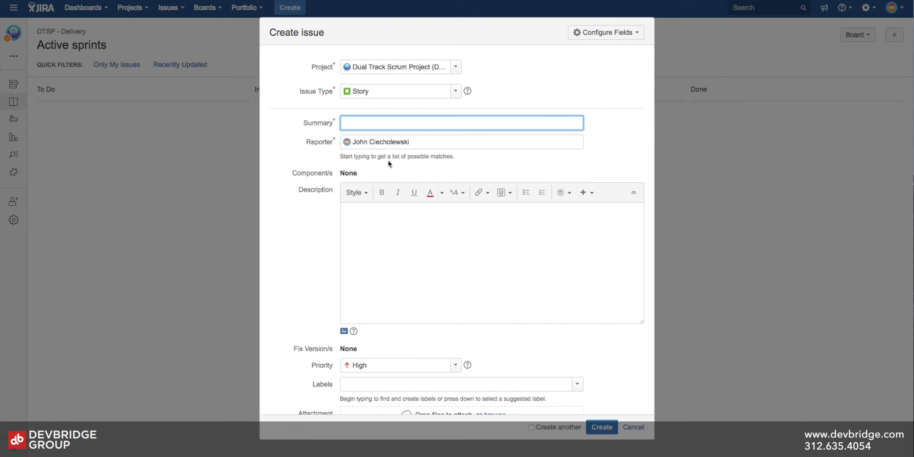
text(Sampl)
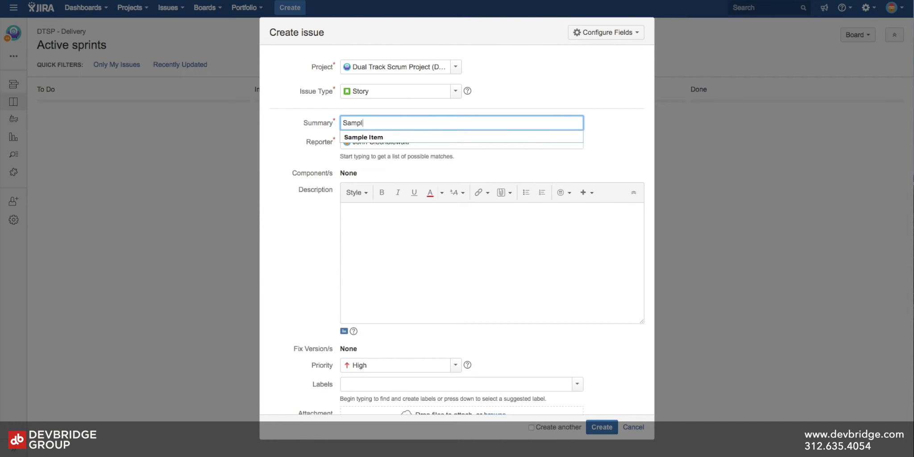
text(e Item)
click(424, 90)
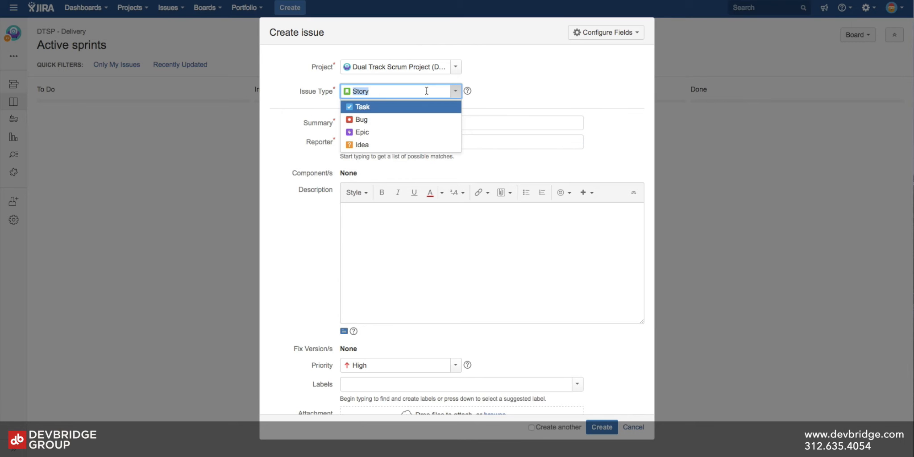
click(360, 144)
click(478, 250)
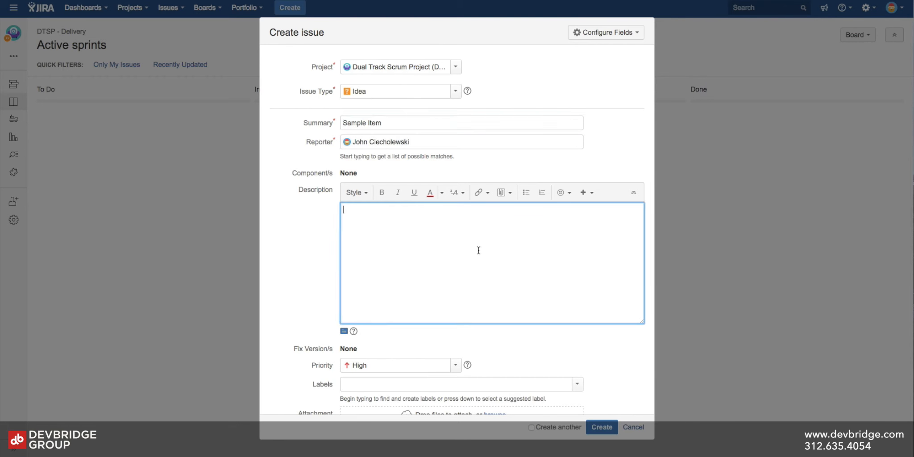
click(590, 423)
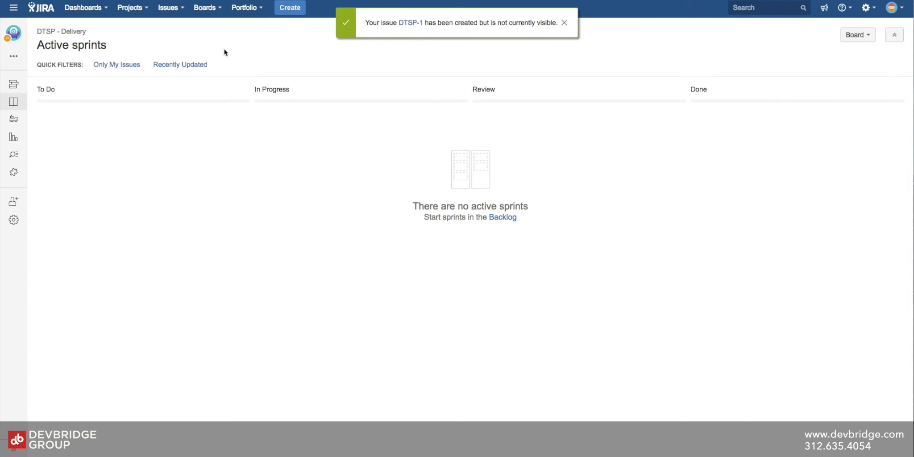
click(564, 23)
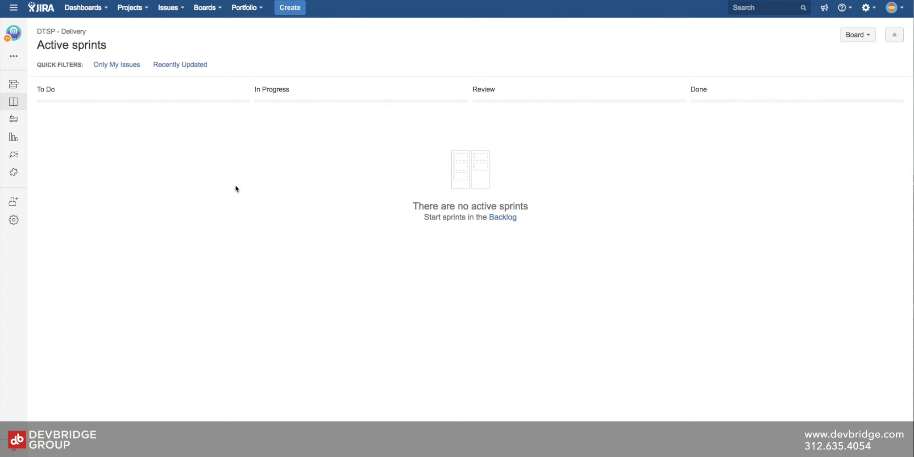
Create a second Idea issue, also with the summary "Sample Item"
click(290, 8)
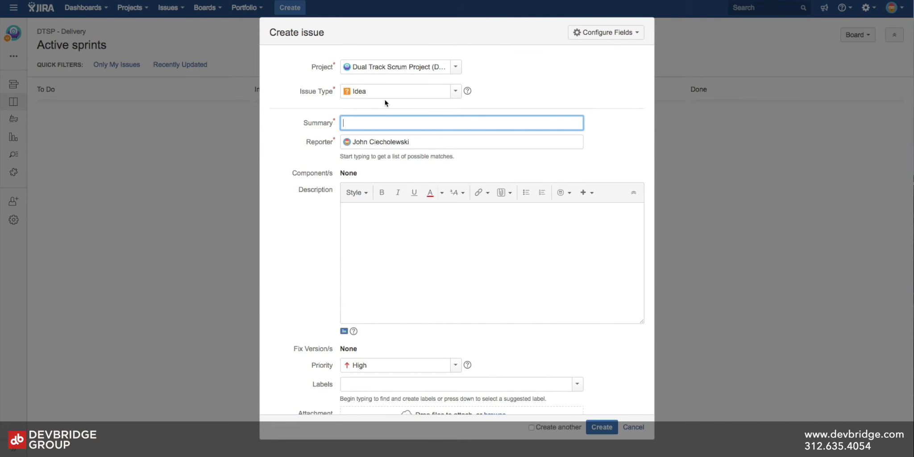
text(Sample Item)
key(Return)
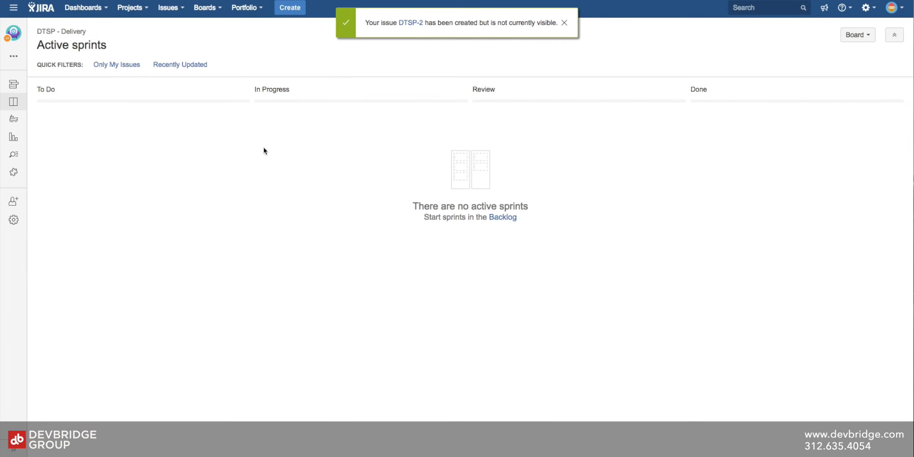
Check the Idea issues in the Delivery board's backlog and on the Discovery board
click(14, 57)
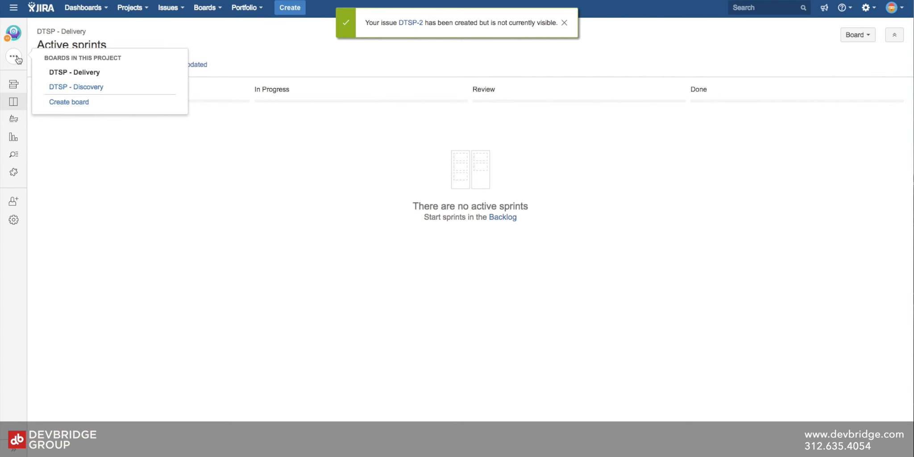
click(13, 84)
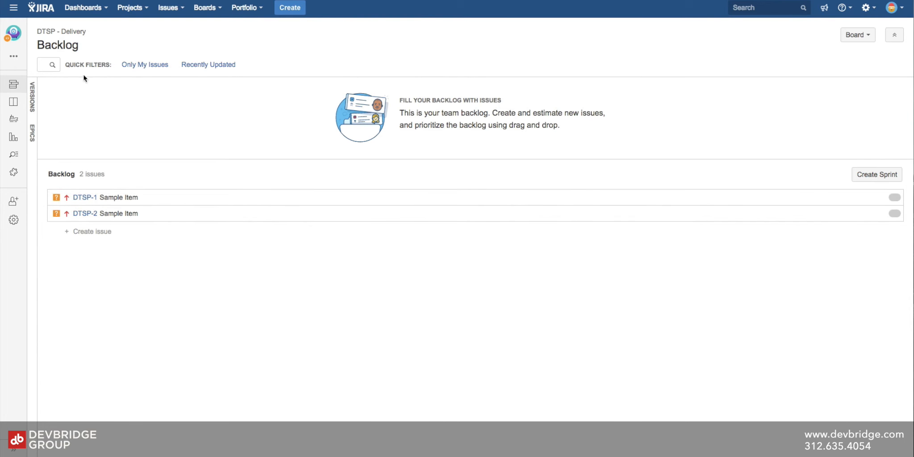
click(13, 57)
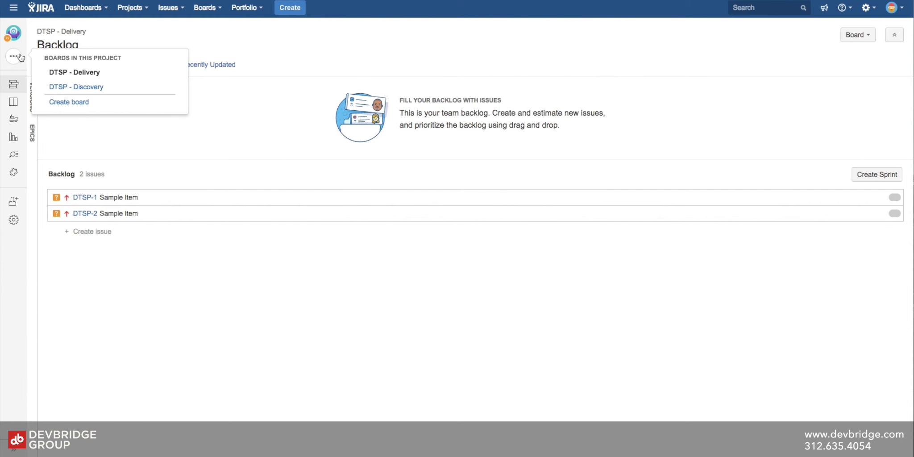
click(63, 87)
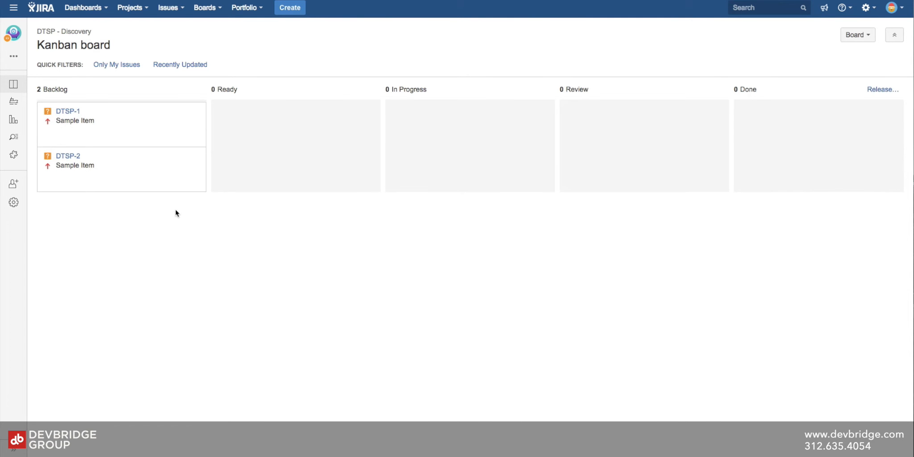
Add a Story named "Sample Item" to the Delivery board's backlog and rank it above the two Idea issues
click(14, 55)
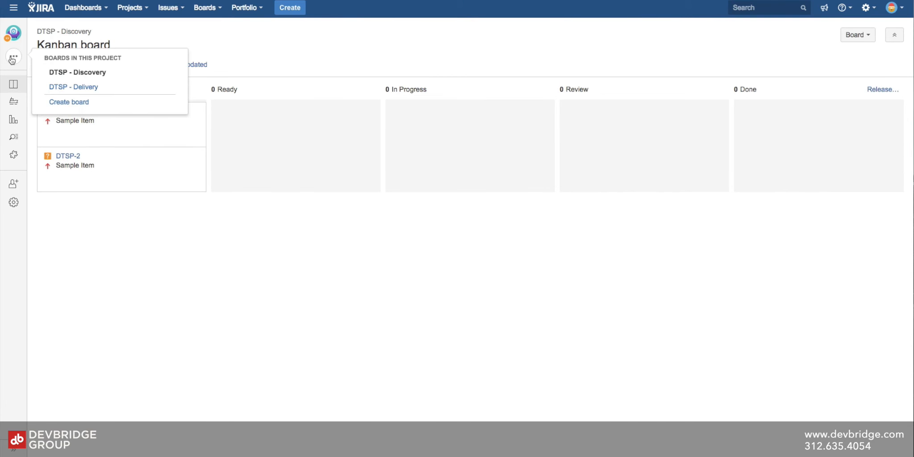
click(66, 86)
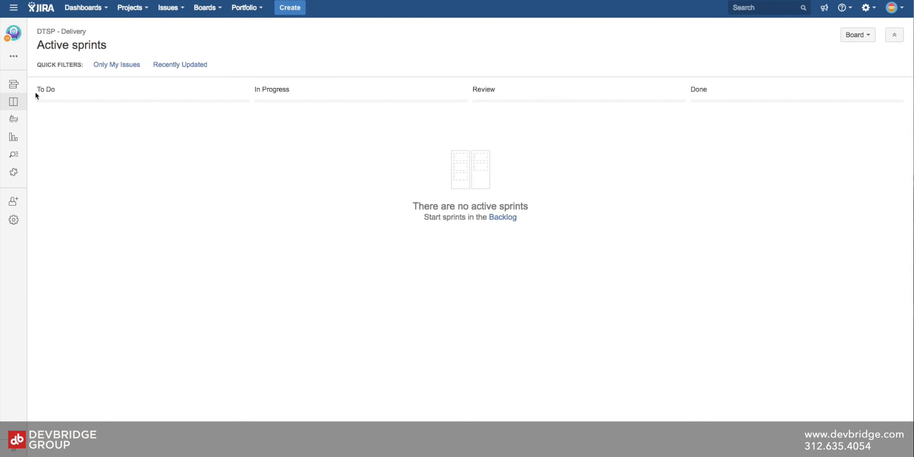
click(13, 84)
click(82, 231)
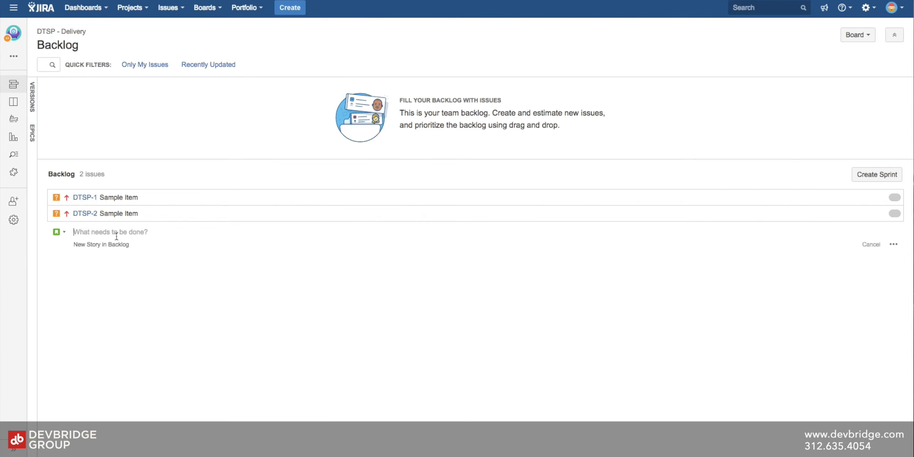
text(Sample)
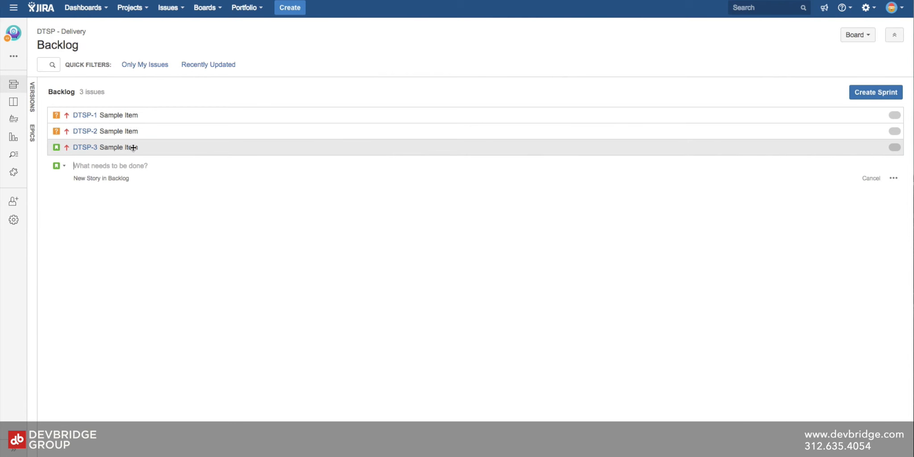
drag(118, 147, 127, 116)
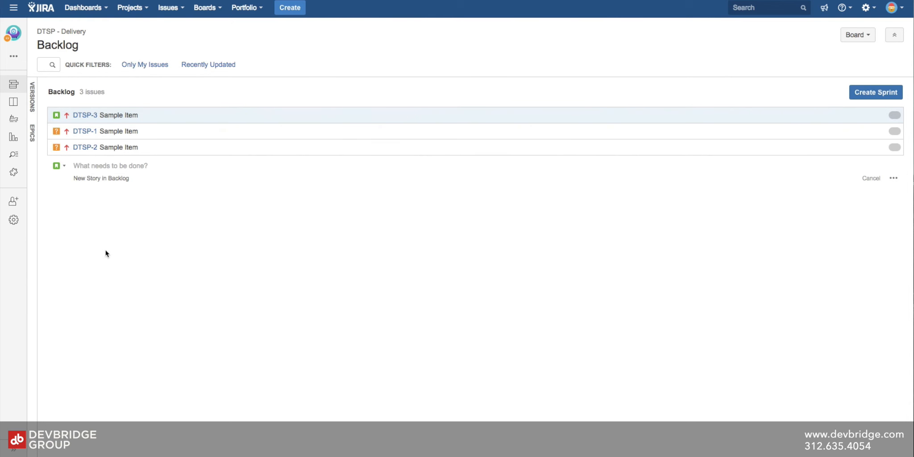
Inspect the DTSP-1 idea in the Delivery backlog, then refresh the Discovery board and view the details of DTSP-1 and DTSP-2
click(129, 113)
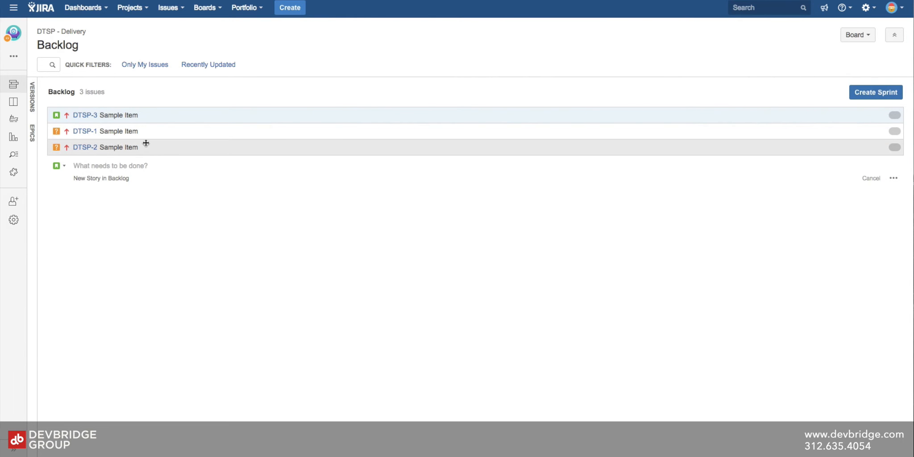
click(156, 131)
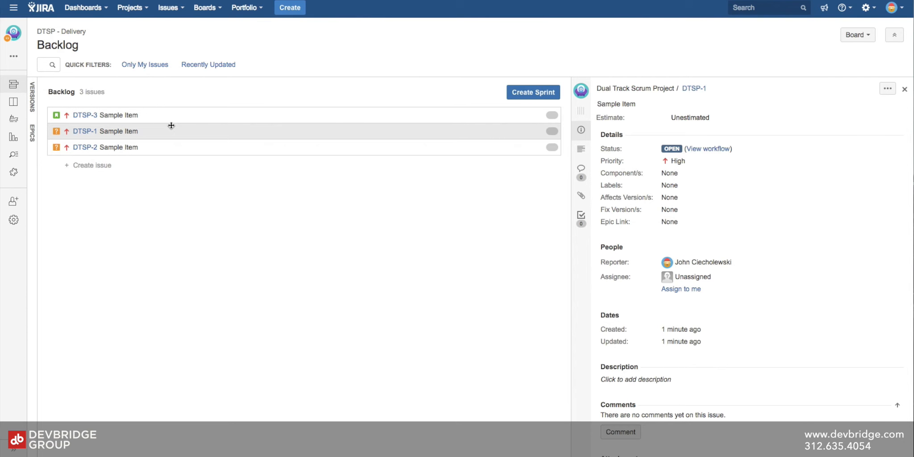
click(14, 56)
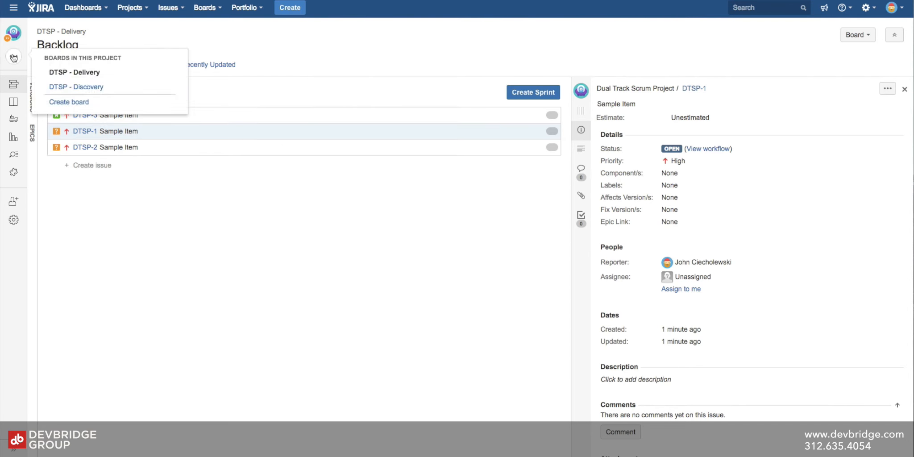
click(62, 86)
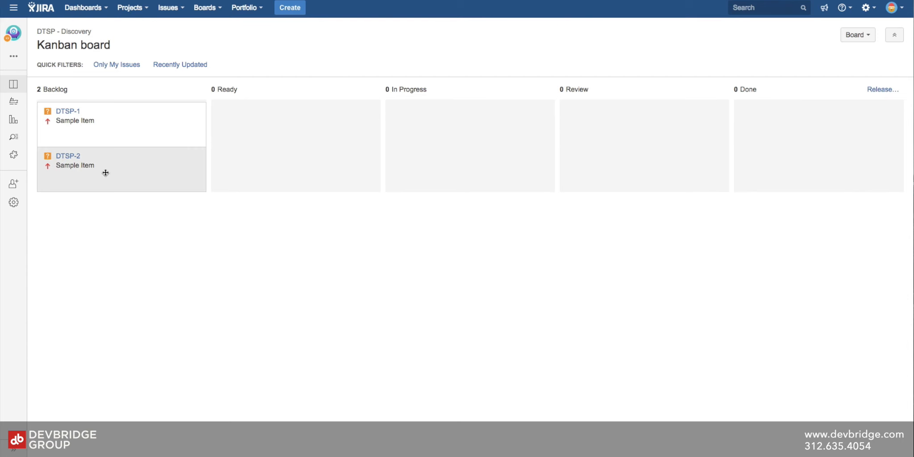
key(super+r)
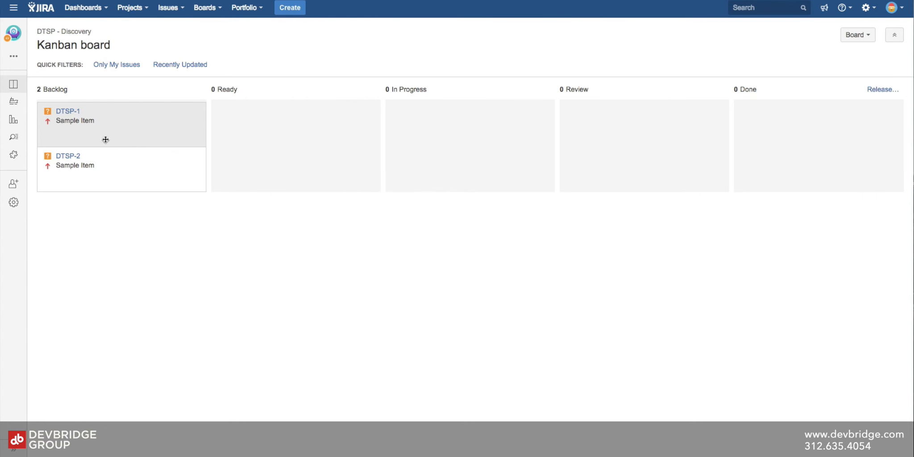
click(107, 130)
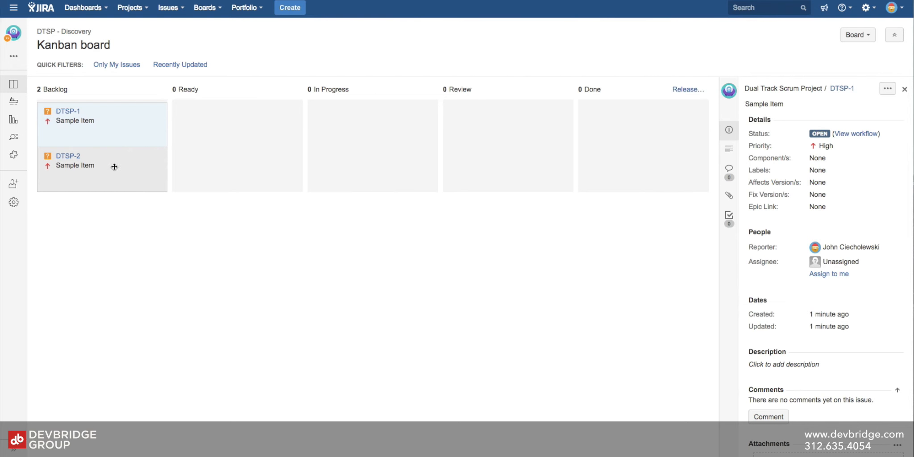
click(114, 168)
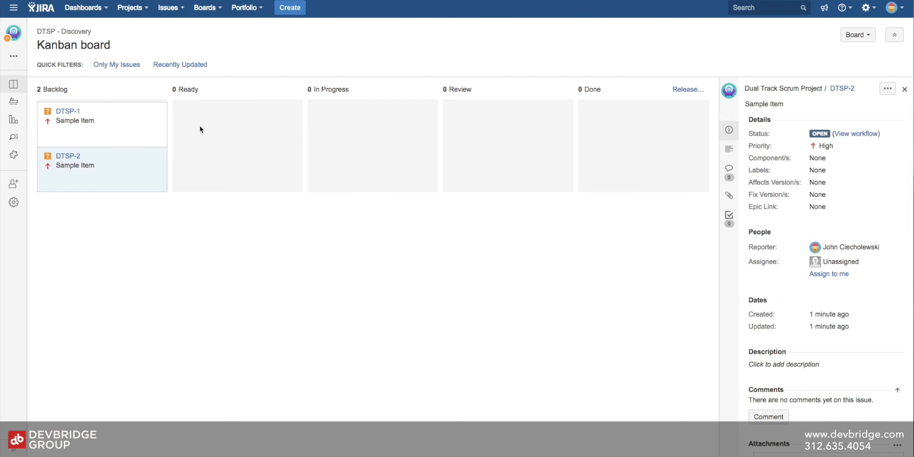
Open the DTSP-1 idea and fill its description with the research template covering Research Goal, Methodology, Test Structure, Tasks, Measurement, Considerations and Audience
click(65, 112)
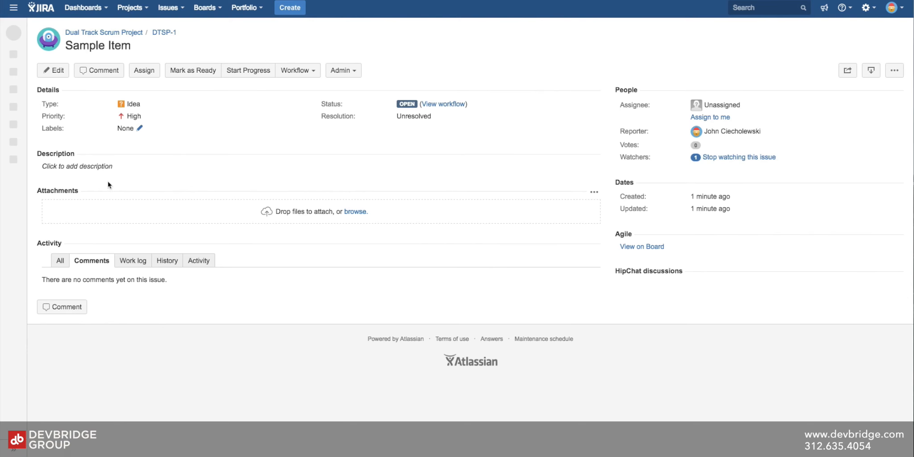
click(99, 169)
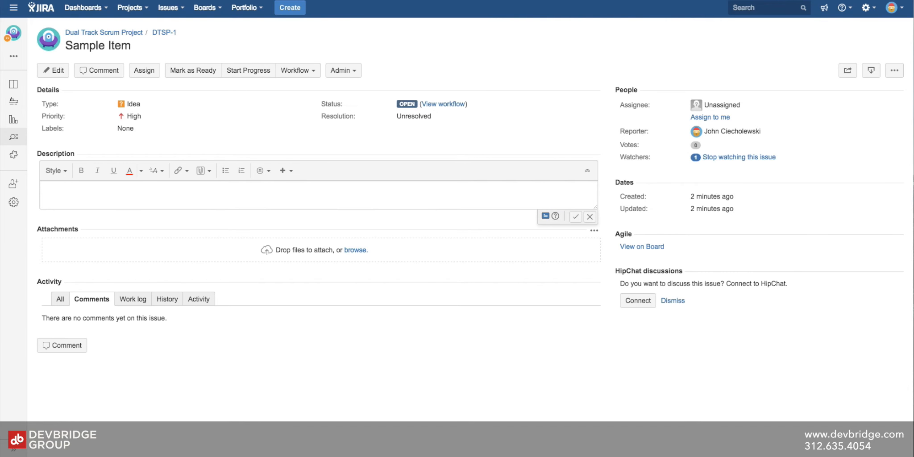
click(349, 191)
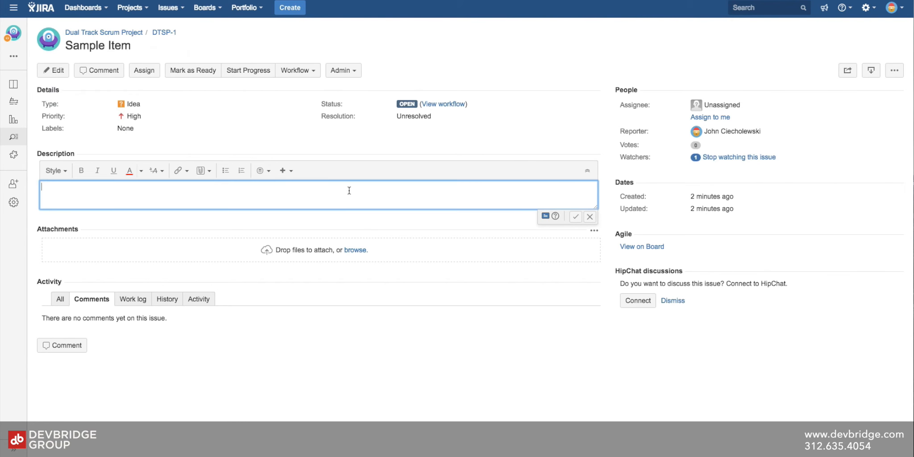
text(Research Goal 1 Test the ______  preferred by users when _______ .  Methodology 1 Showing a group of users two different pages and asking them ____________ 2 Hypotheses  Test Structure Tasks 1 Review a ________ 2 Read a ________, locate ______, and add to cart. Measurement 1 Time it takes to select _________ 2 Record ________ Considerations 1 Test will be performed _______ 2 All branding will be removed 3 Search and other navigation will be removed Audience 1 Target audience ____ 2 Personas 3 Market research 4 Recruiting)
click(117, 235)
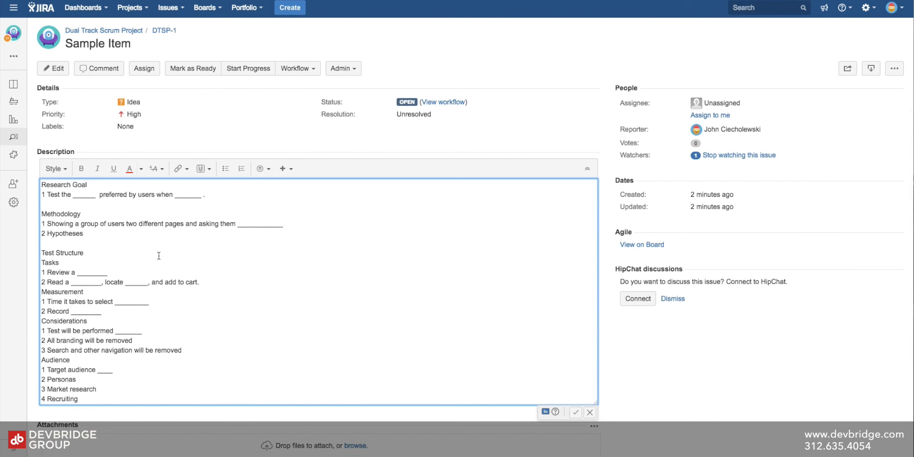
Review the research template down to its Audience section and save the description
scroll(157, 258, down, 1)
scroll(152, 256, down, 2)
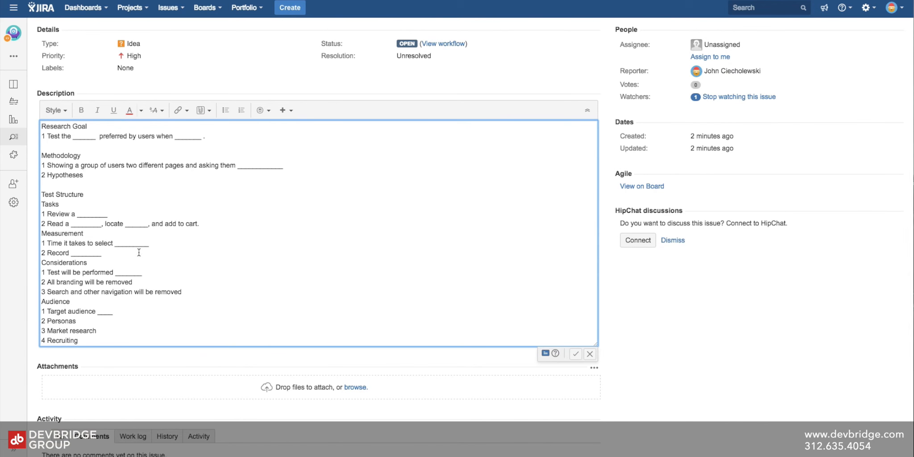
scroll(138, 256, down, 2)
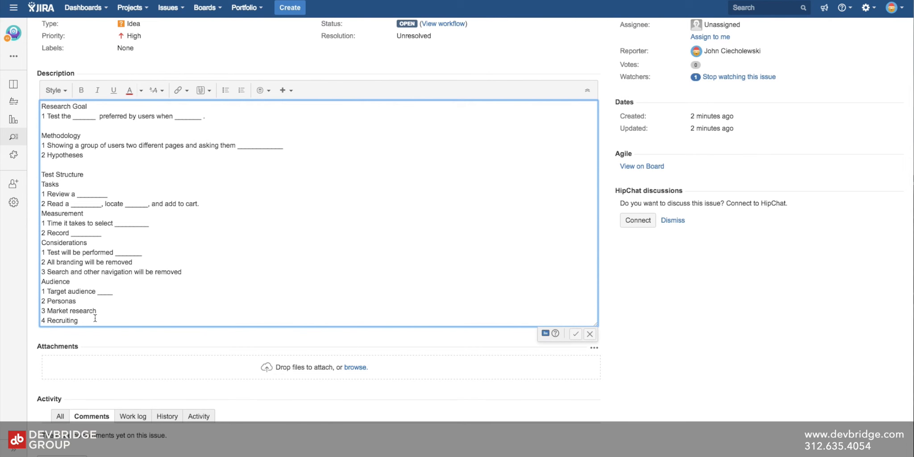
drag(79, 320, 47, 282)
click(51, 291)
drag(94, 319, 38, 283)
click(65, 301)
scroll(632, 310, up, 2)
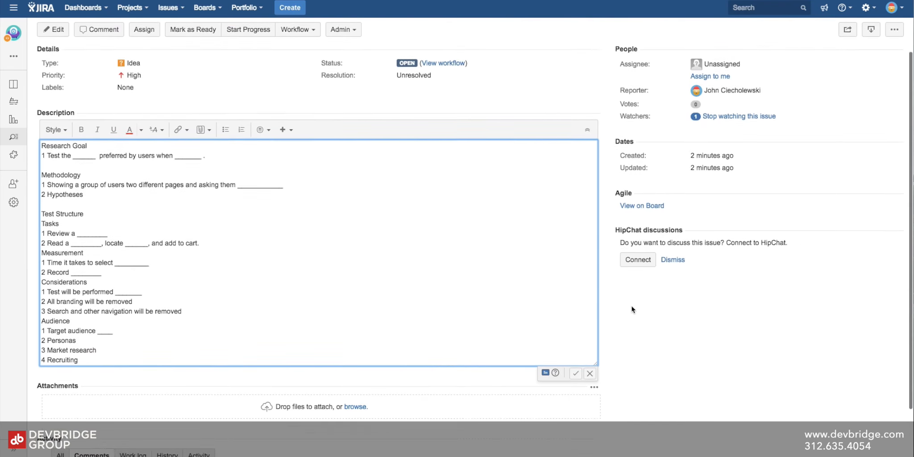
scroll(631, 308, up, 1)
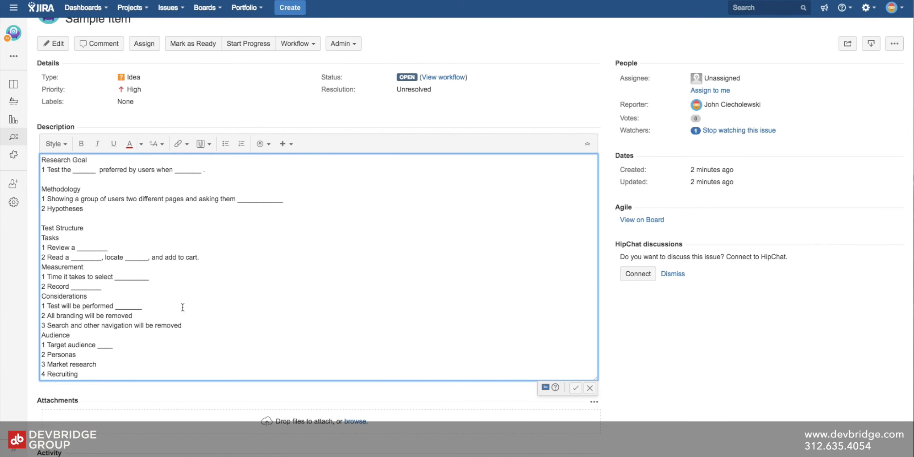
click(576, 388)
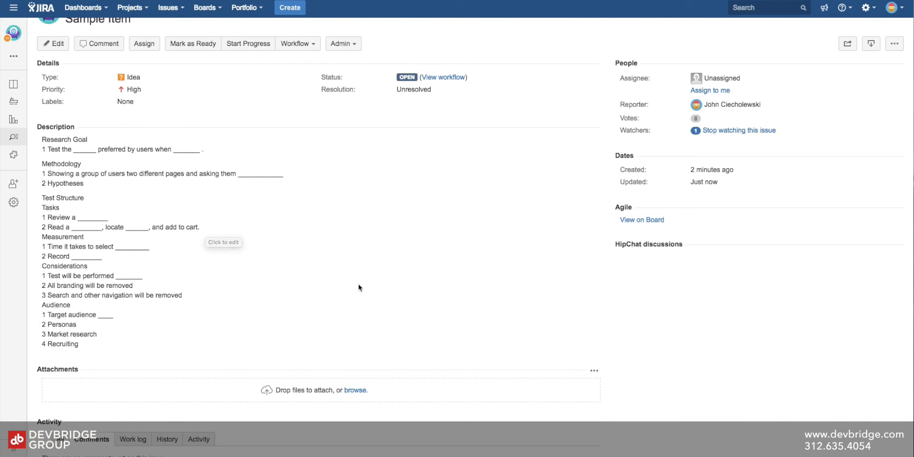
Mark the DTSP-1 idea as Ready and return to the Discovery board
scroll(304, 278, up, 2)
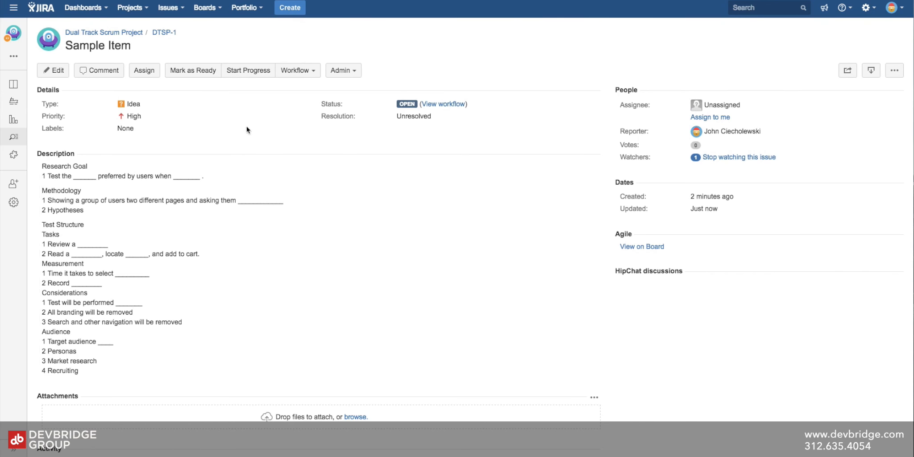
click(198, 72)
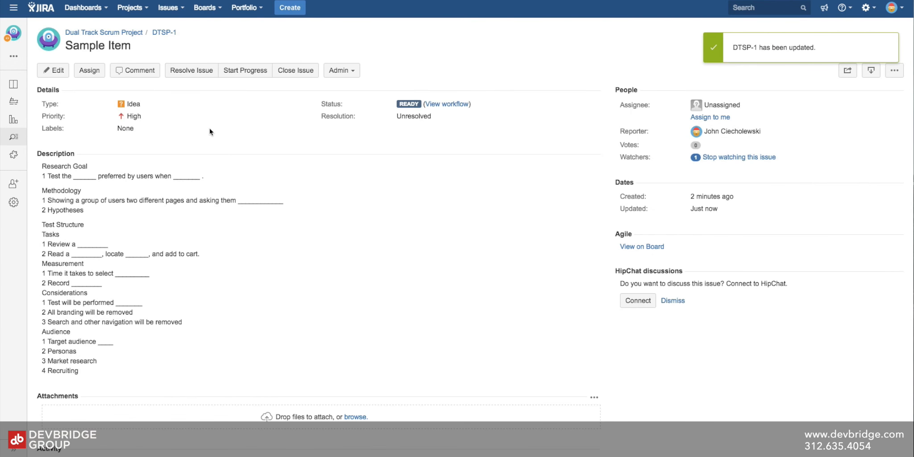
click(14, 85)
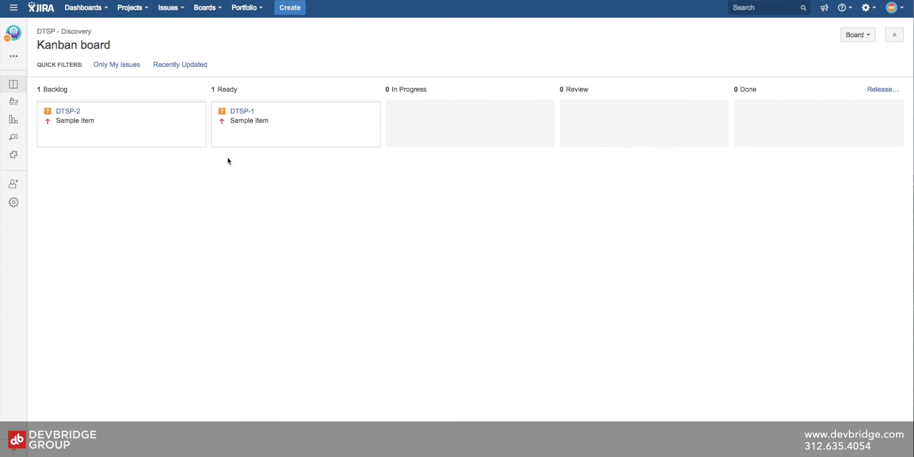
Check DTSP-1's description in the board's detail view and move the idea to In Progress
click(285, 125)
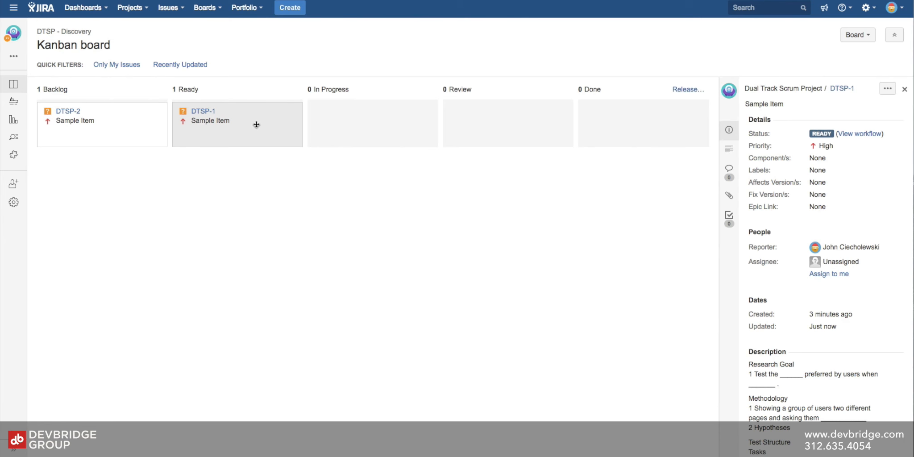
scroll(805, 239, down, 5)
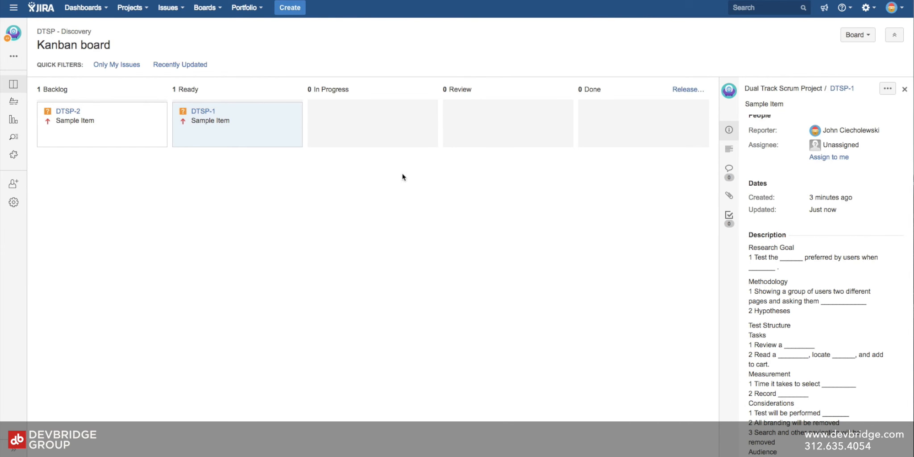
drag(245, 136, 364, 135)
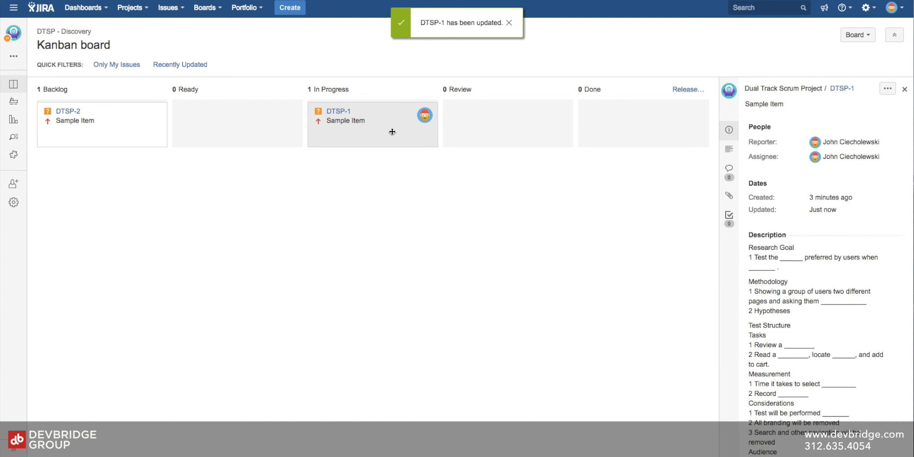
Move DTSP-1 to Review with the resolution Done, then move it to Done and close the issue
drag(382, 132, 523, 130)
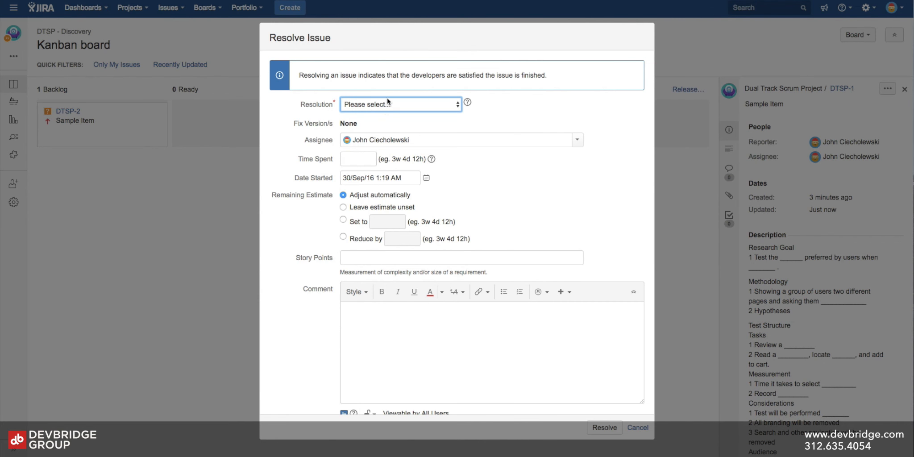
click(385, 104)
click(372, 113)
click(604, 427)
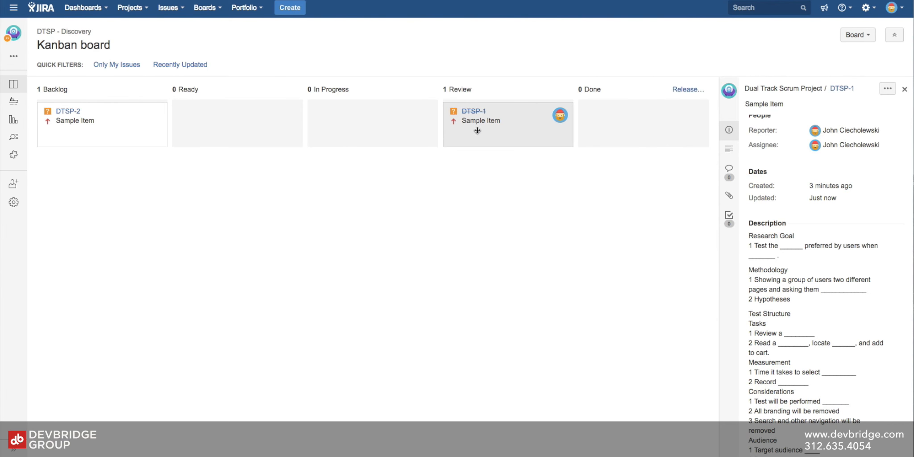
drag(478, 131, 634, 133)
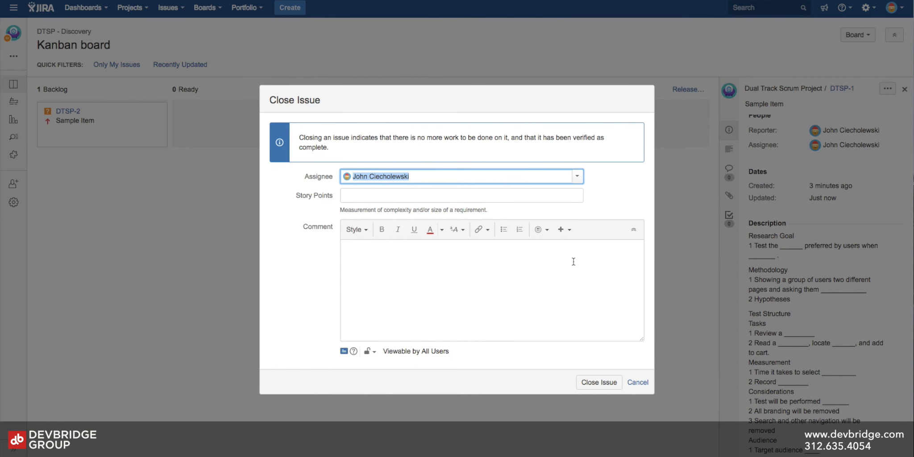
click(601, 382)
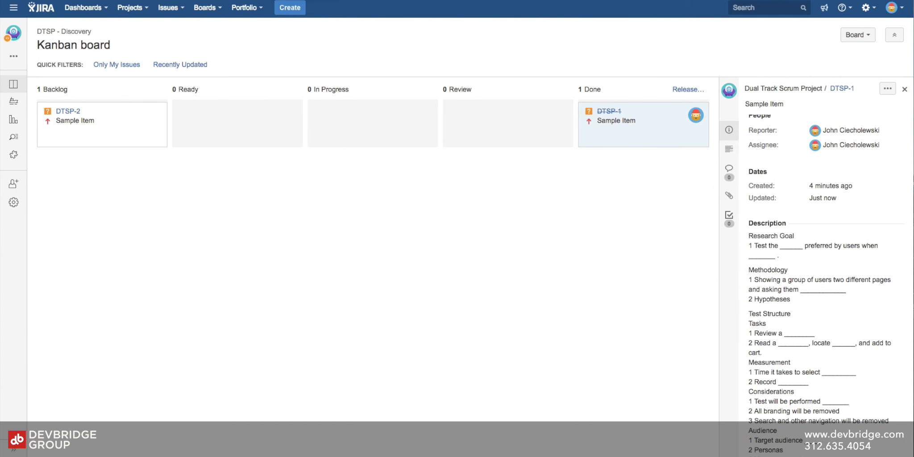
Open the full page of the closed idea DTSP-1 and clone the issue
click(104, 32)
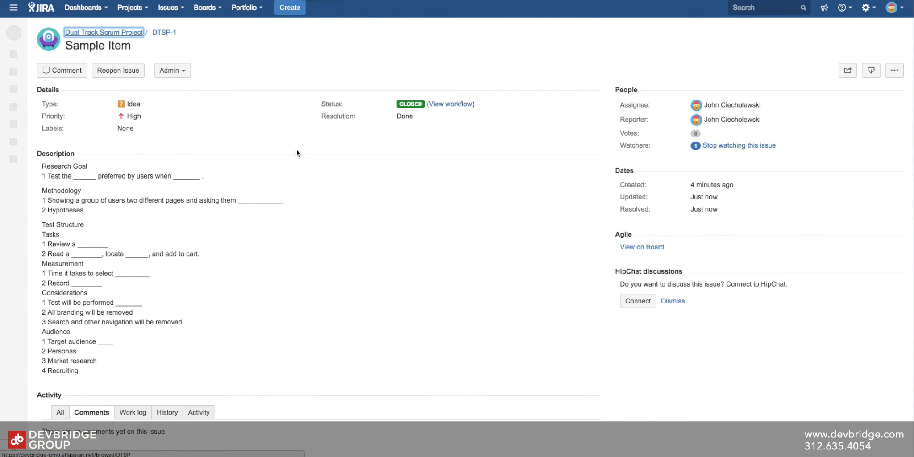
scroll(224, 255, down, 1)
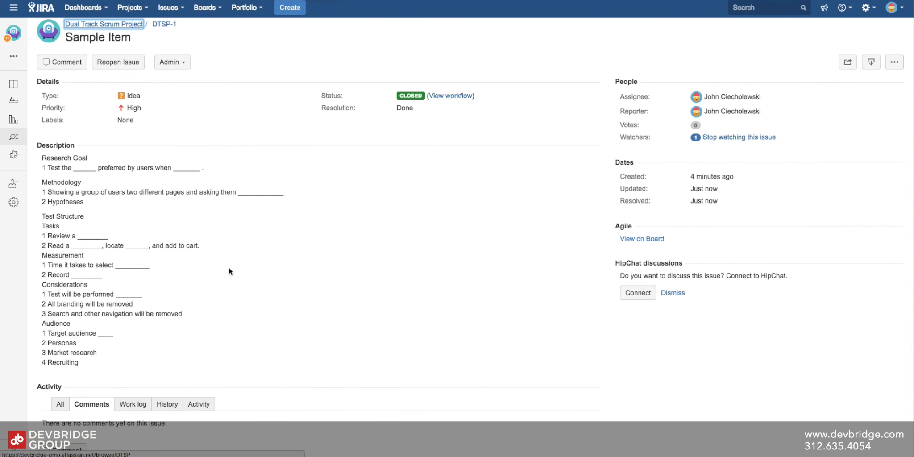
scroll(229, 268, up, 1)
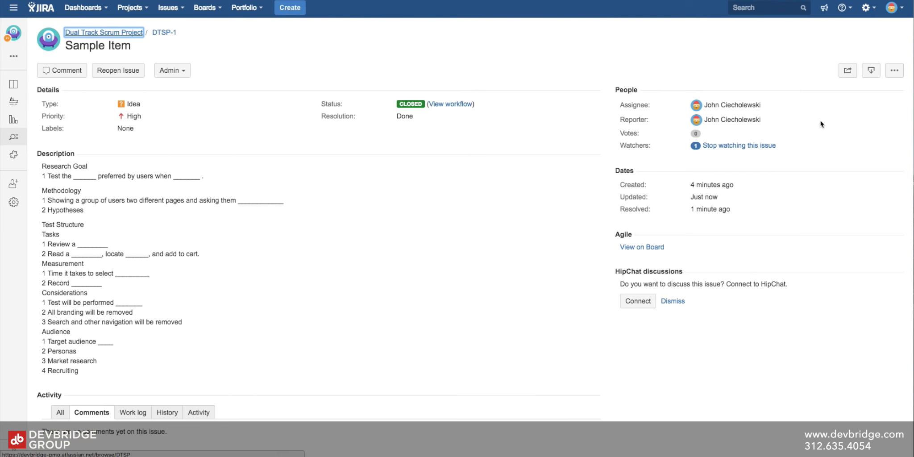
click(894, 70)
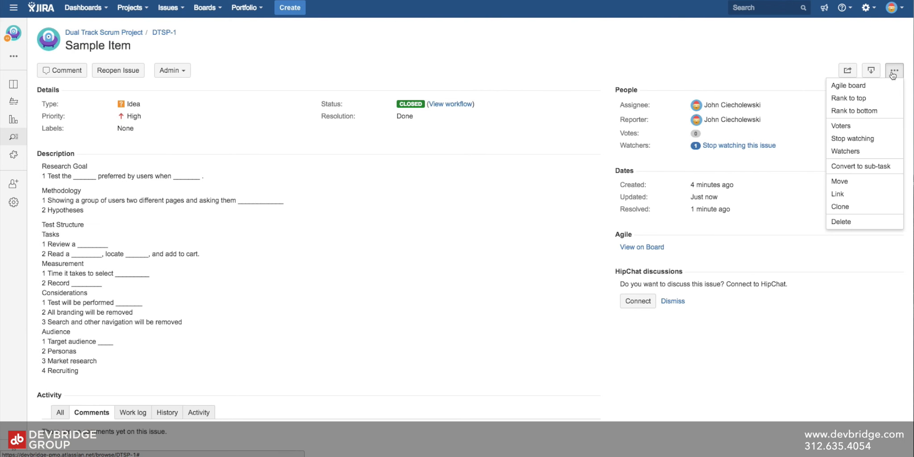
click(881, 205)
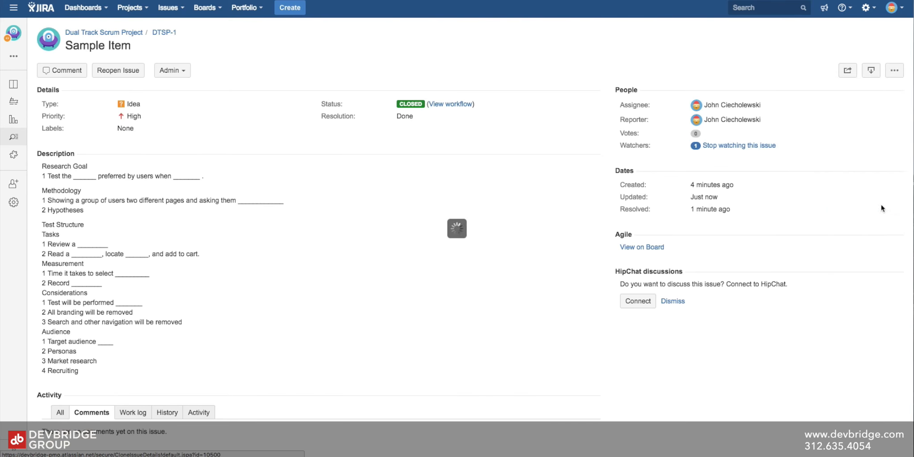
click(540, 263)
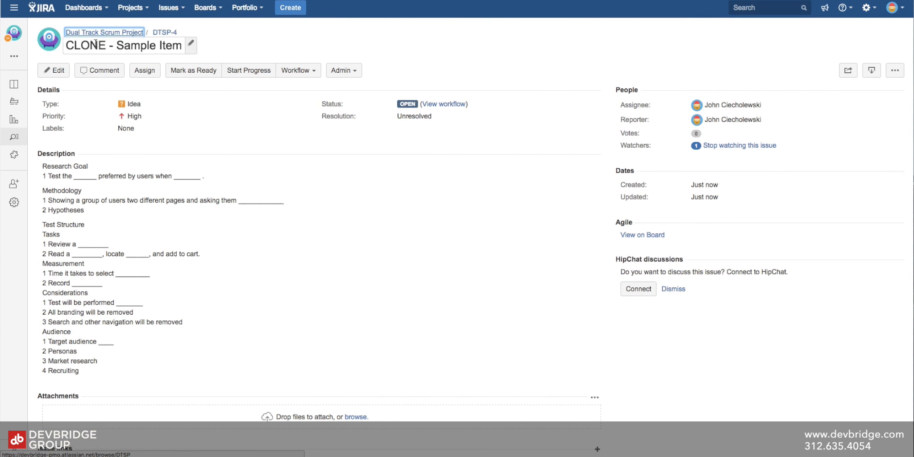
Rename the cloned issue "Story from - Sample Item" and change its type to Story
click(109, 46)
click(109, 46)
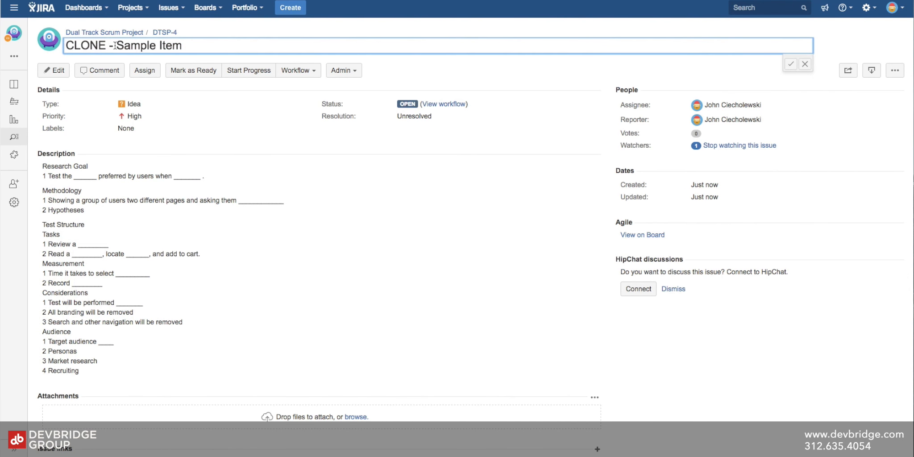
drag(106, 45, 58, 45)
text(Story from)
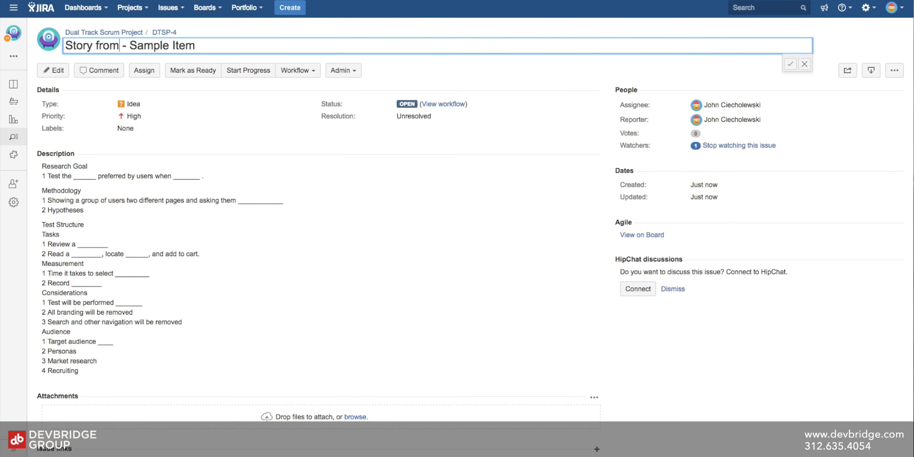
click(147, 104)
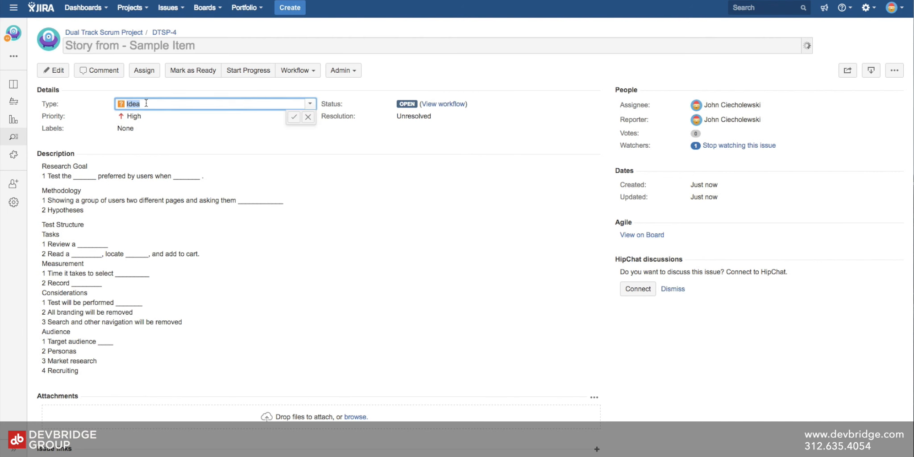
click(310, 104)
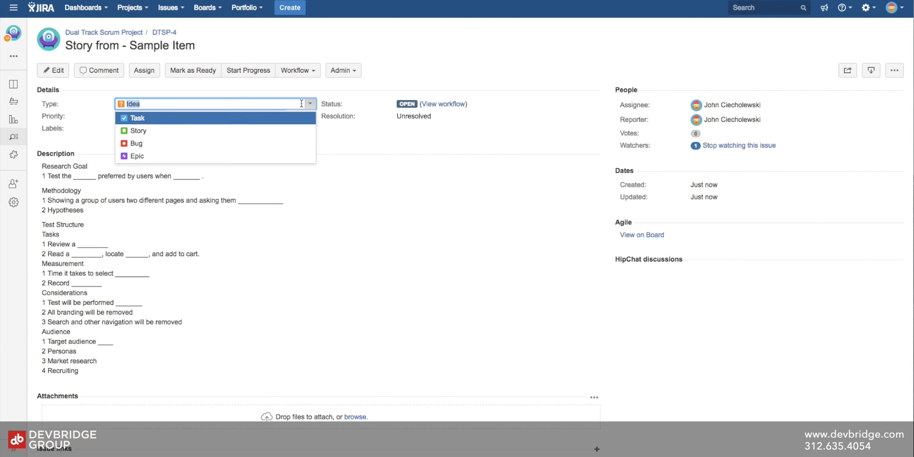
click(180, 131)
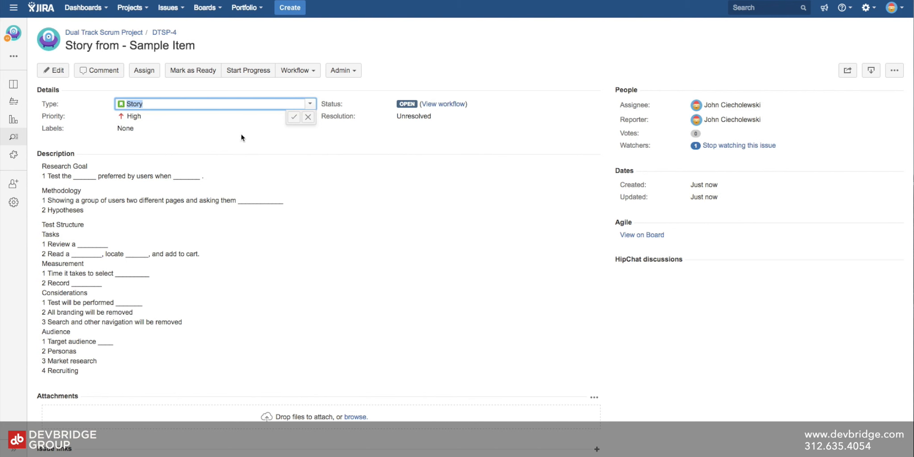
Replace the story's description with a template containing USER NEED, ACCEPTANCE CRITERIA and DESIGNS sections, and save it
click(217, 193)
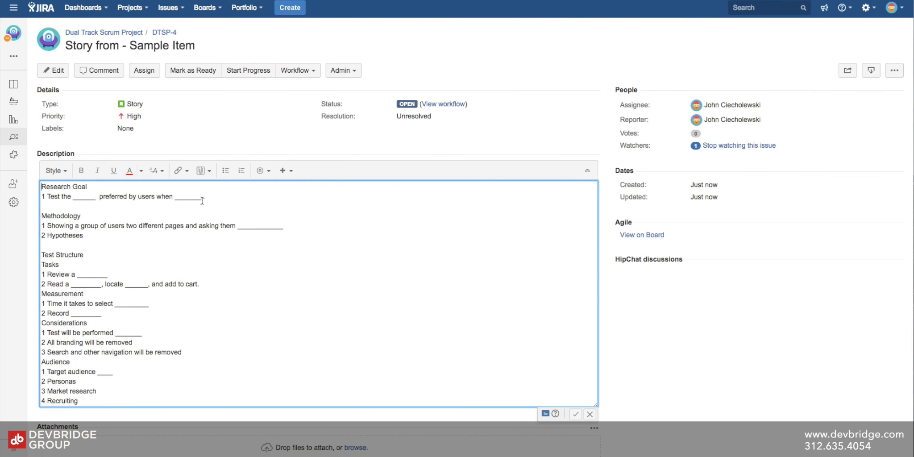
click(103, 404)
drag(80, 401, 42, 180)
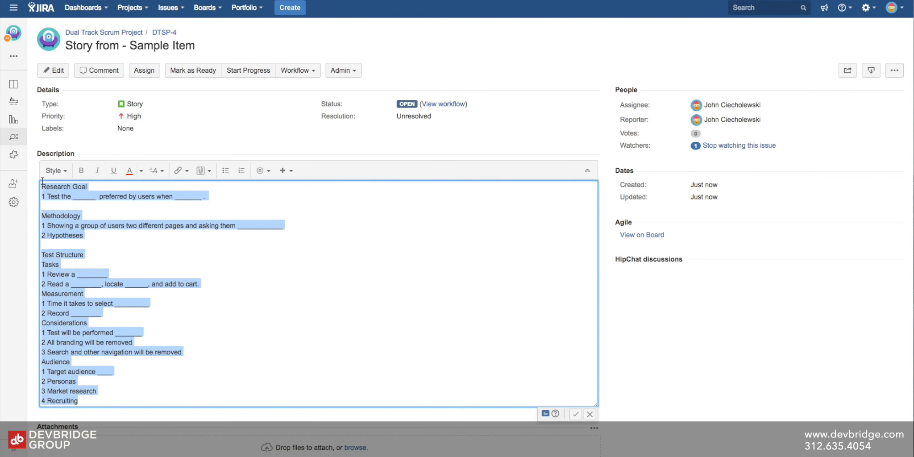
key(BackSpace)
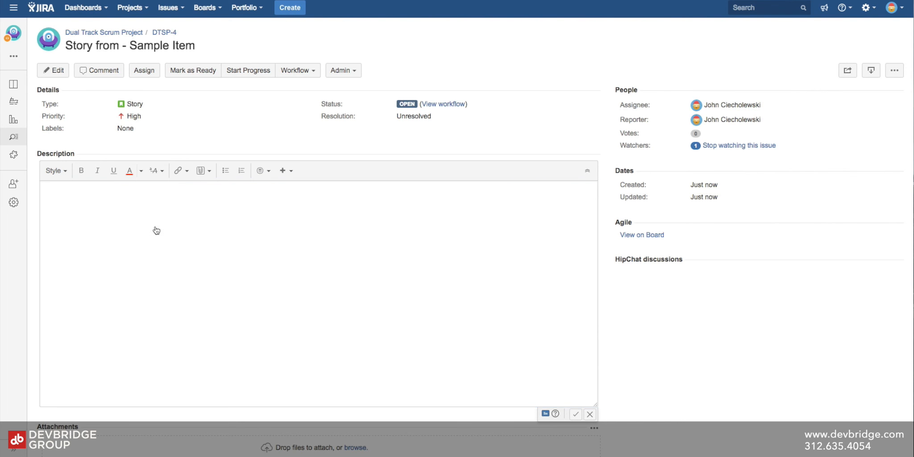
scroll(401, 399, down, 1)
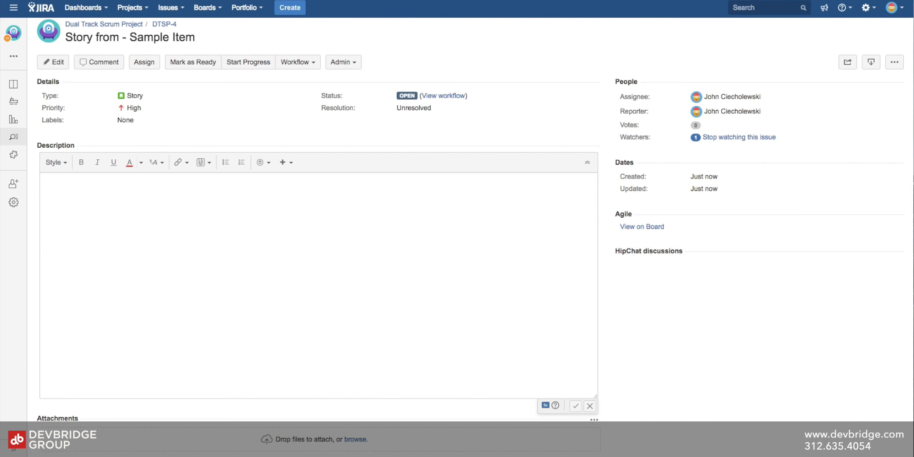
click(351, 270)
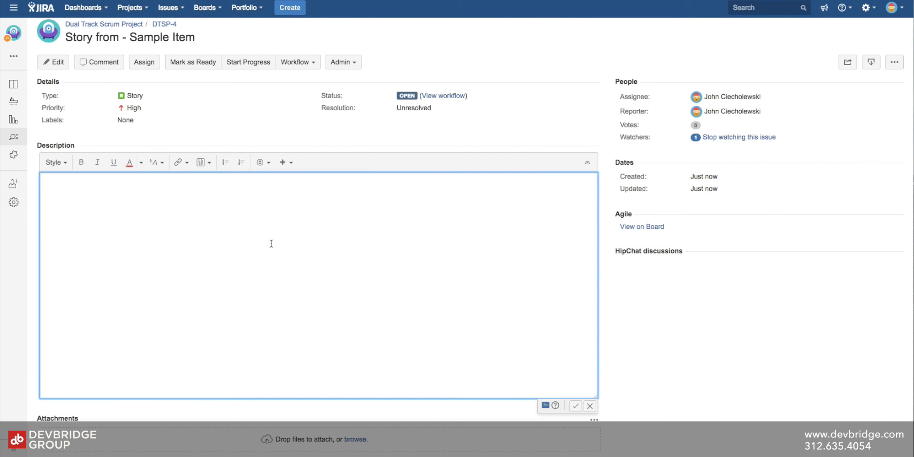
text(USER NEED: As a user, I want to ____ , so that I can _____ Additional background info... Some Examples...  ACCEPTANCE CRITERIA: Feature: One or two word feature name Background: Given I am a ___ user And I am in ___ page Scenario: One or two word scenario name When I create a new ____ Then the ___ should ____ Scenario: One or two word scenario name When I _____ And accept ____action Then I should see _____.  DESIGNS: Wires: url.. Attach UI designs or loaded to Avocode)
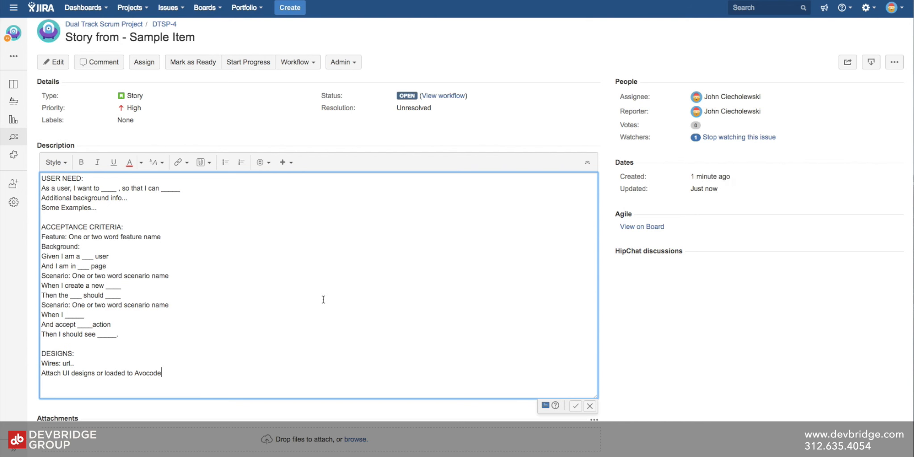
click(575, 405)
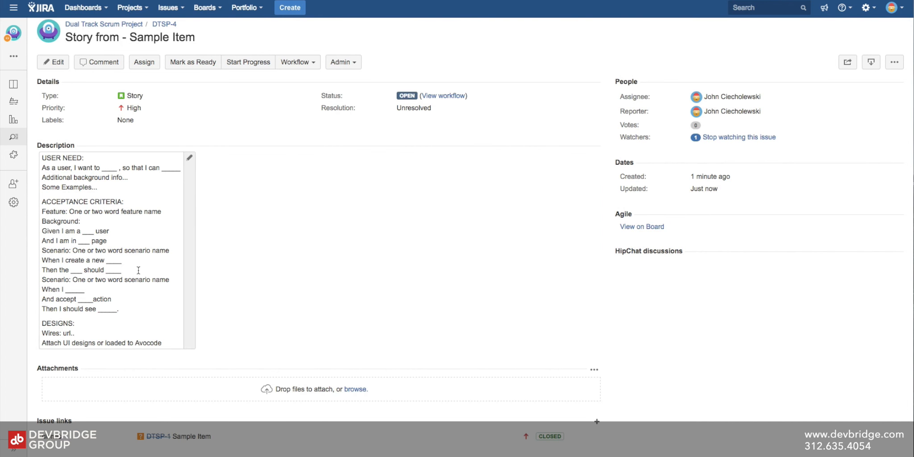
Review the story's description template and its issue link to the original idea
scroll(118, 244, up, 1)
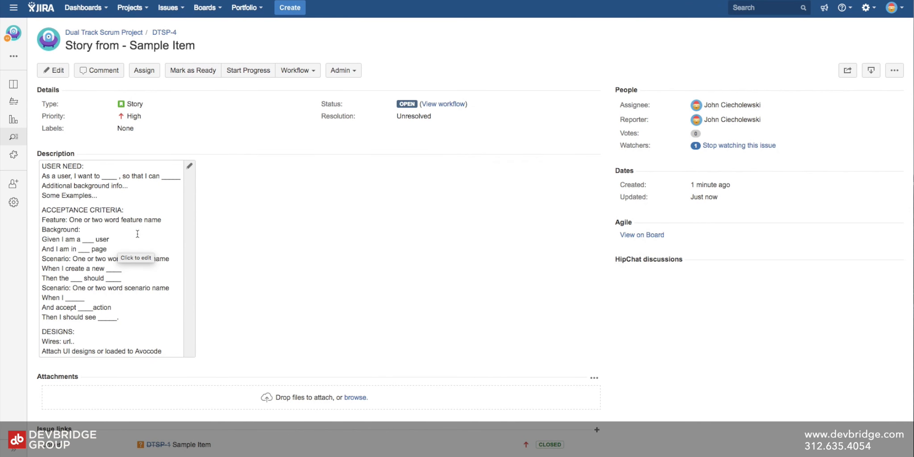
scroll(281, 221, down, 1)
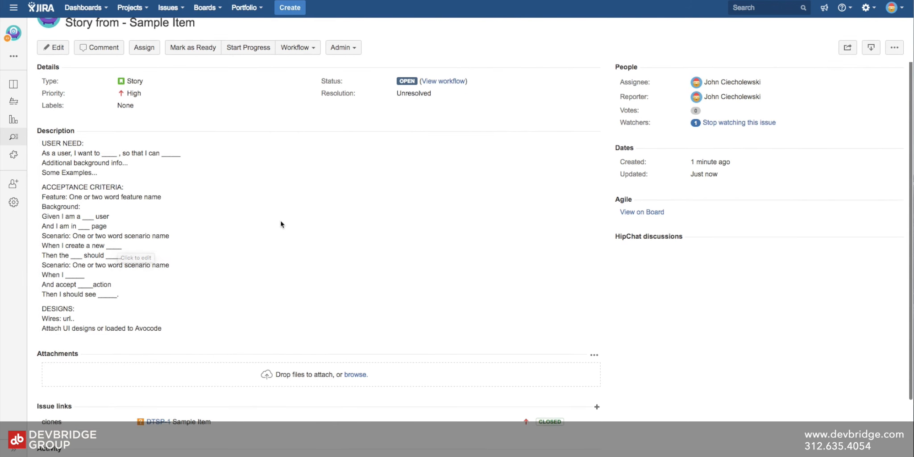
scroll(280, 219, up, 1)
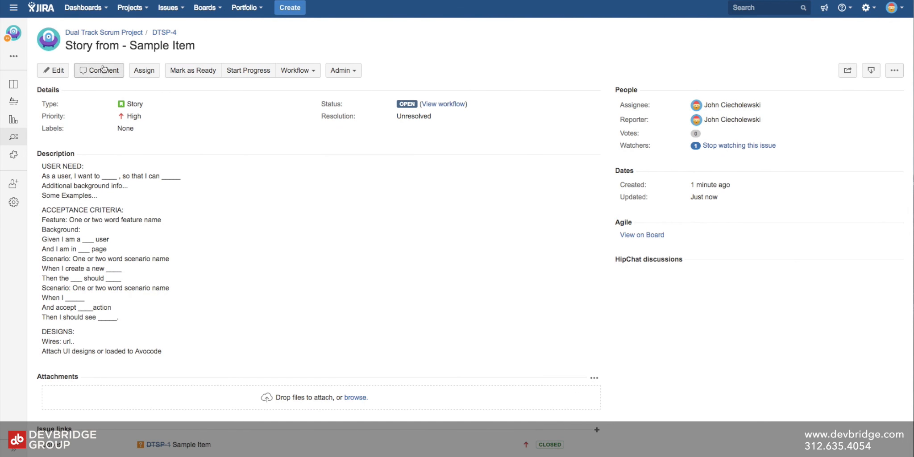
scroll(162, 127, down, 3)
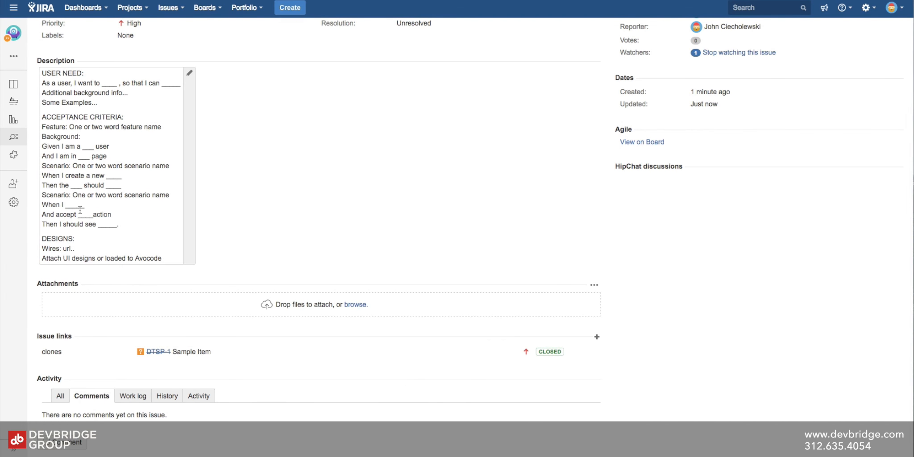
scroll(82, 208, up, 2)
scroll(81, 208, down, 2)
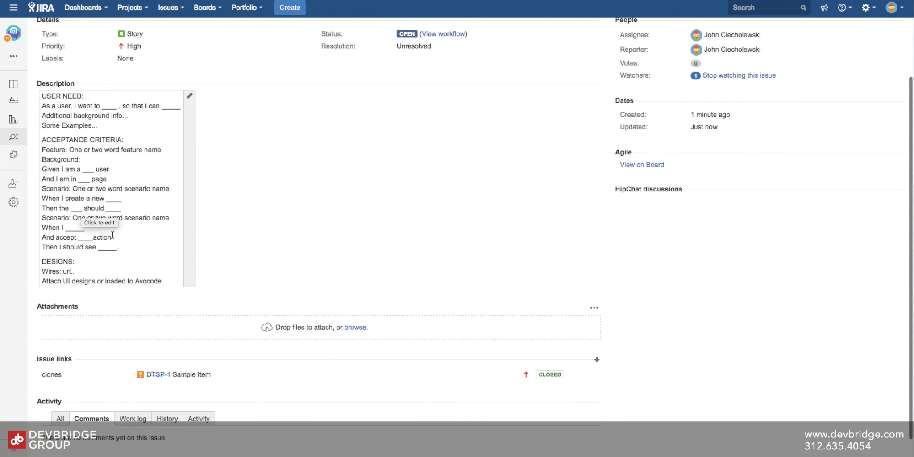
scroll(210, 264, down, 1)
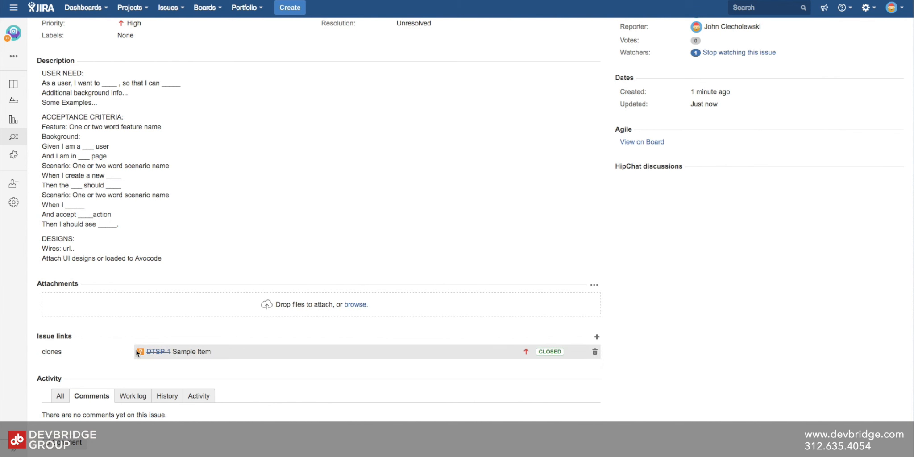
scroll(145, 332, up, 3)
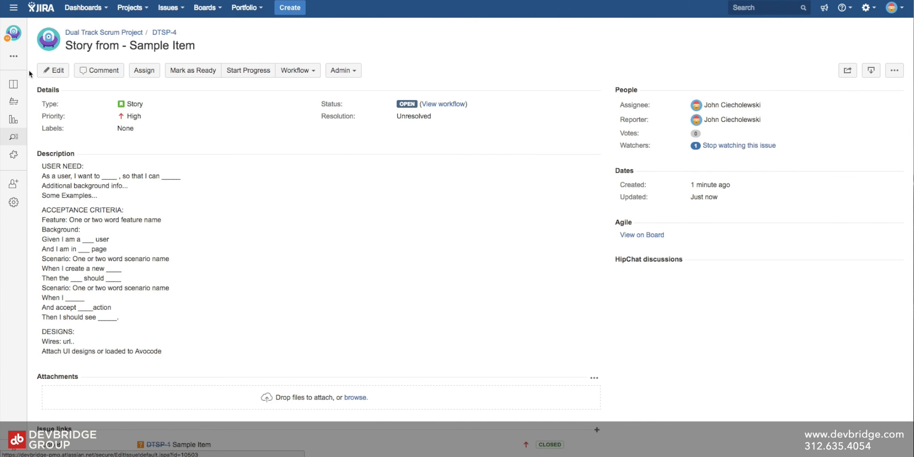
Switch to the project's Delivery board and open its backlog
click(12, 57)
click(80, 88)
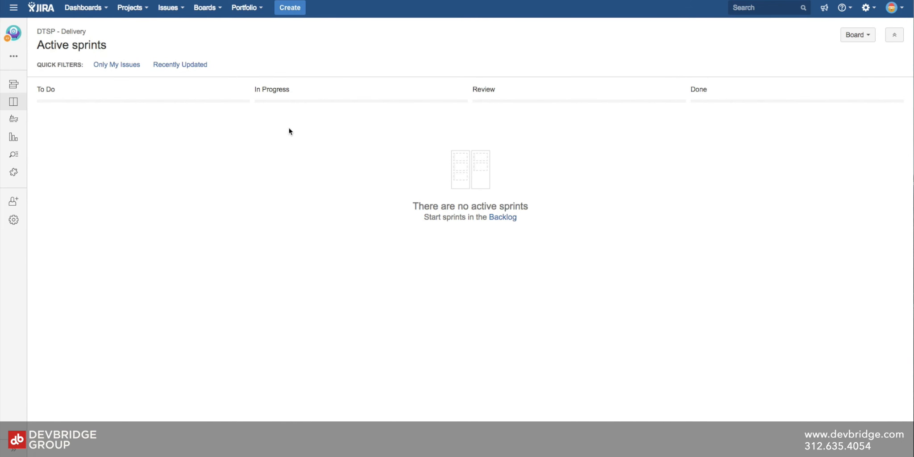
click(13, 84)
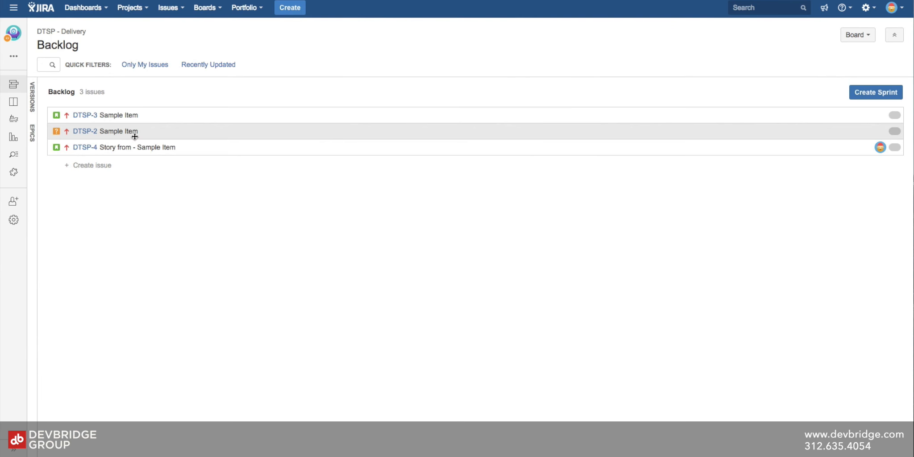
Rank DTSP-4 first in the Delivery backlog and plan it into a new sprint
drag(132, 150, 126, 112)
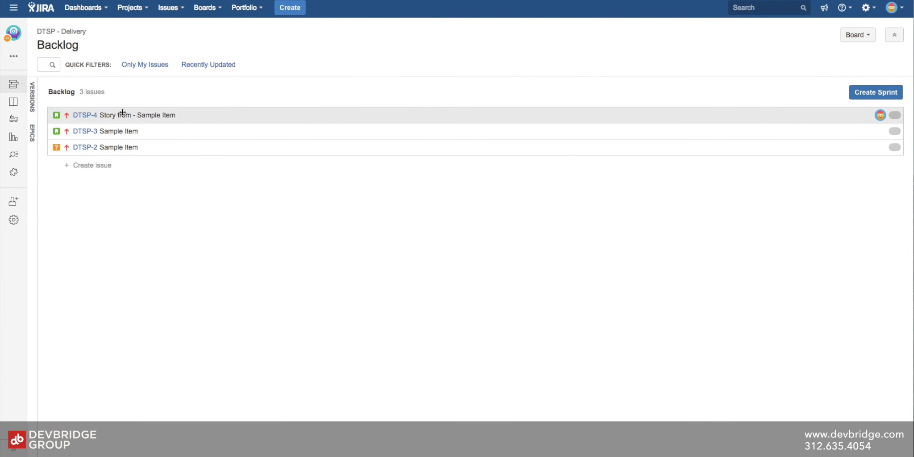
click(850, 92)
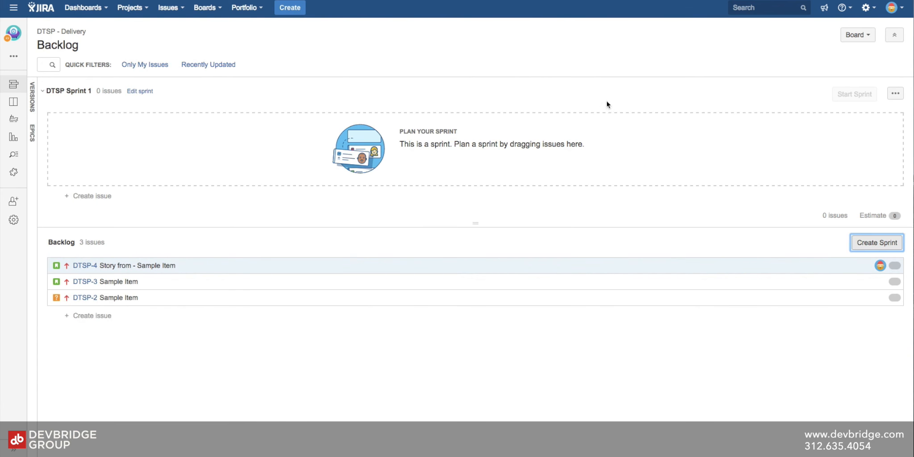
drag(142, 267, 156, 144)
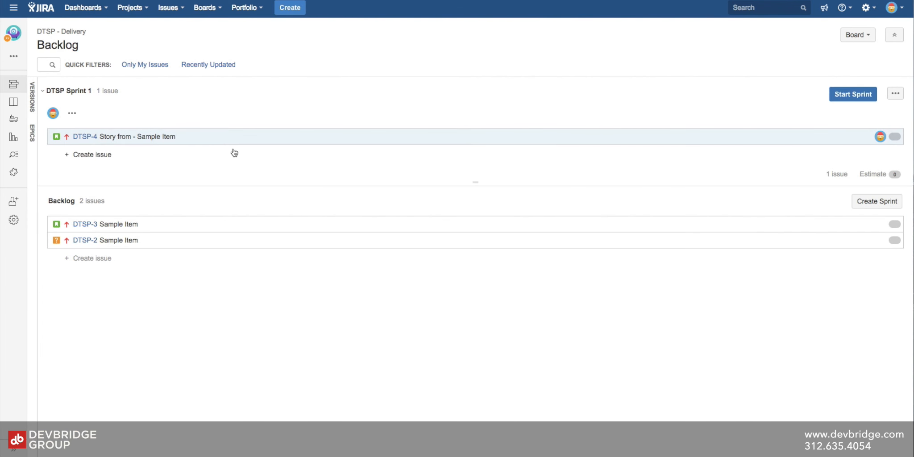
Start the sprint with a duration of 2 weeks and show DTSP-4's details on the sprint board
click(853, 98)
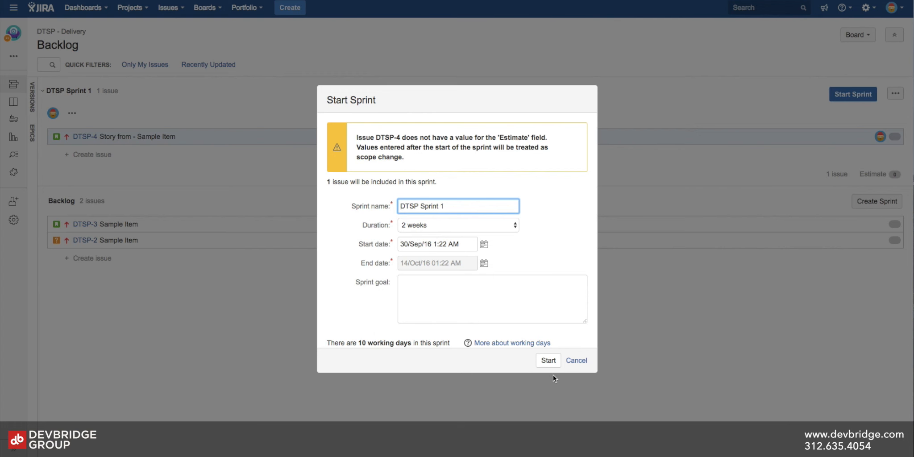
click(548, 360)
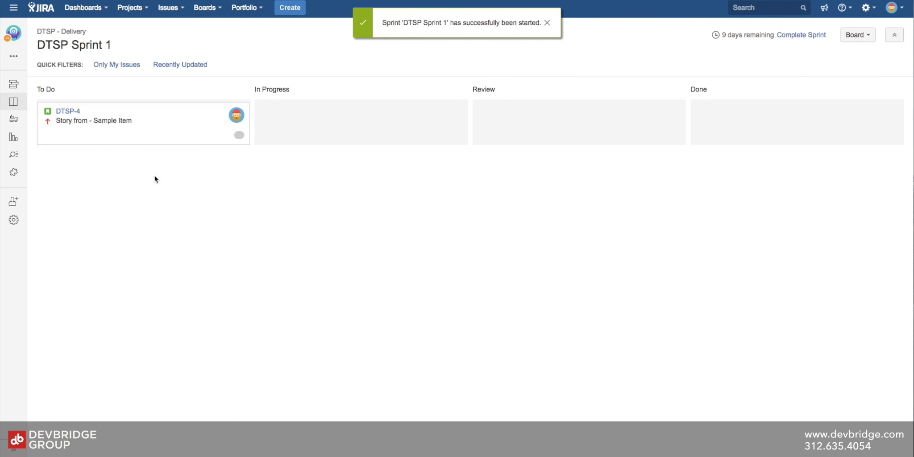
click(150, 131)
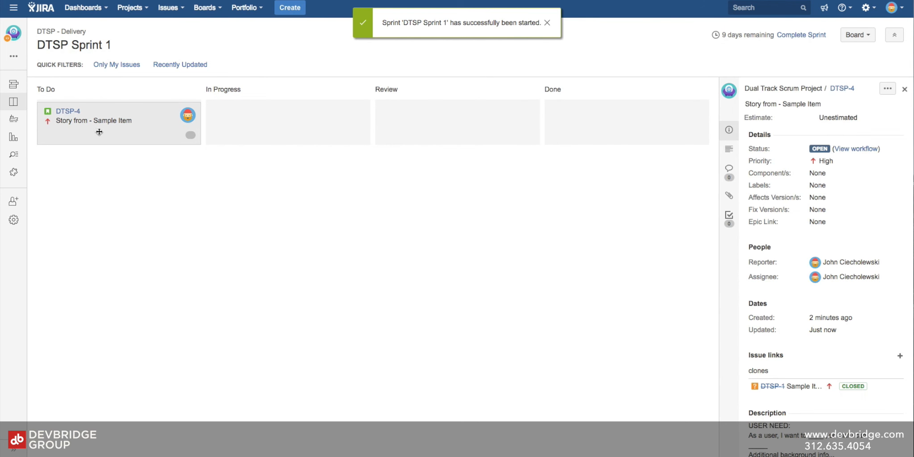